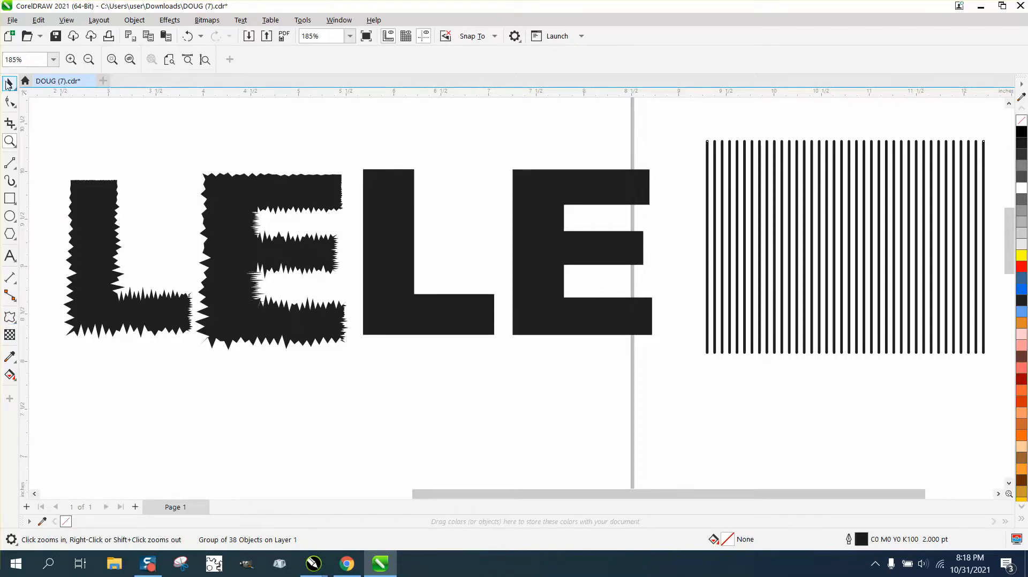
- Apply the Stamp distortion preset to the straight-edged letter E
key(space)
click(587, 201)
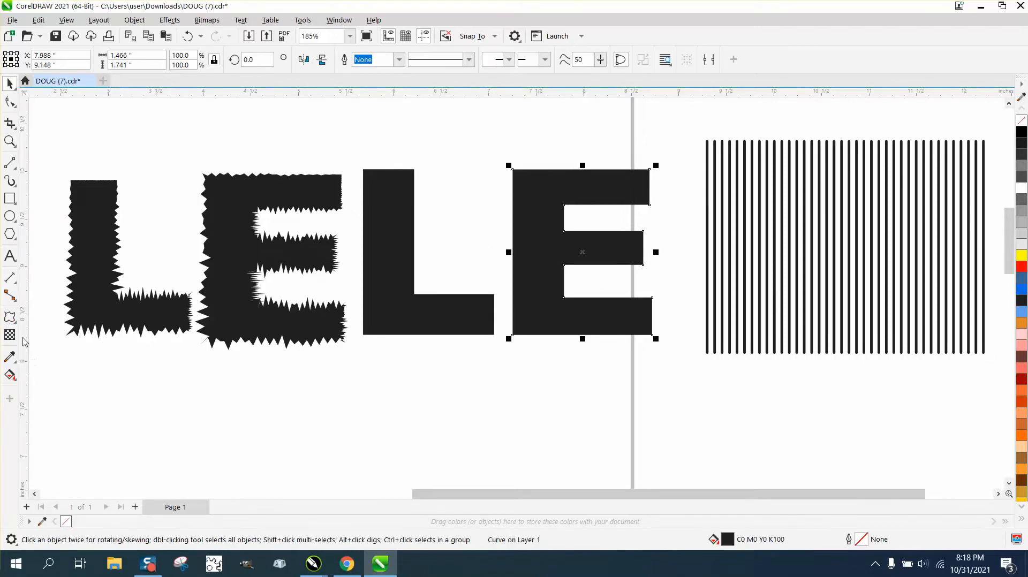
click(10, 317)
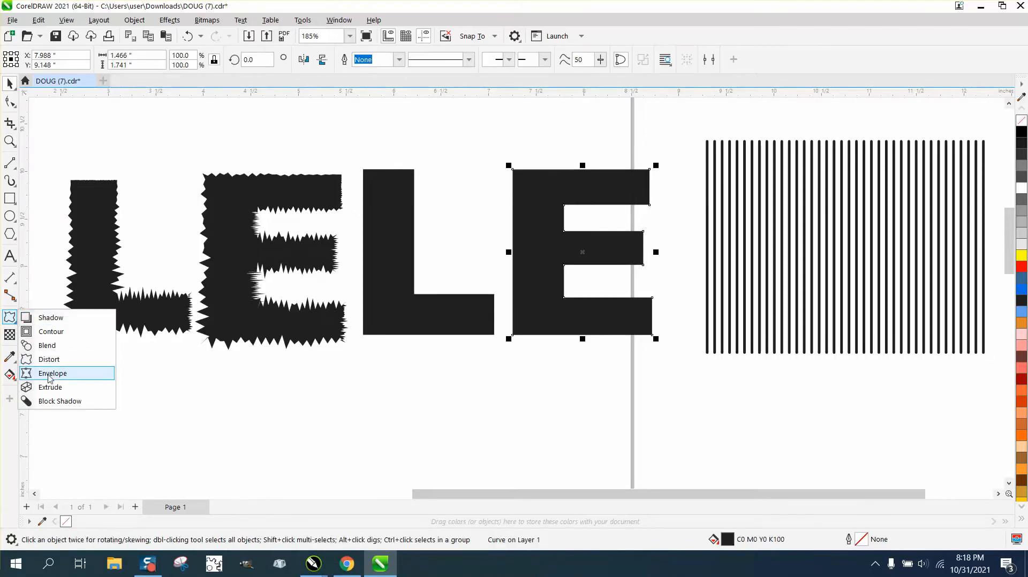
click(49, 359)
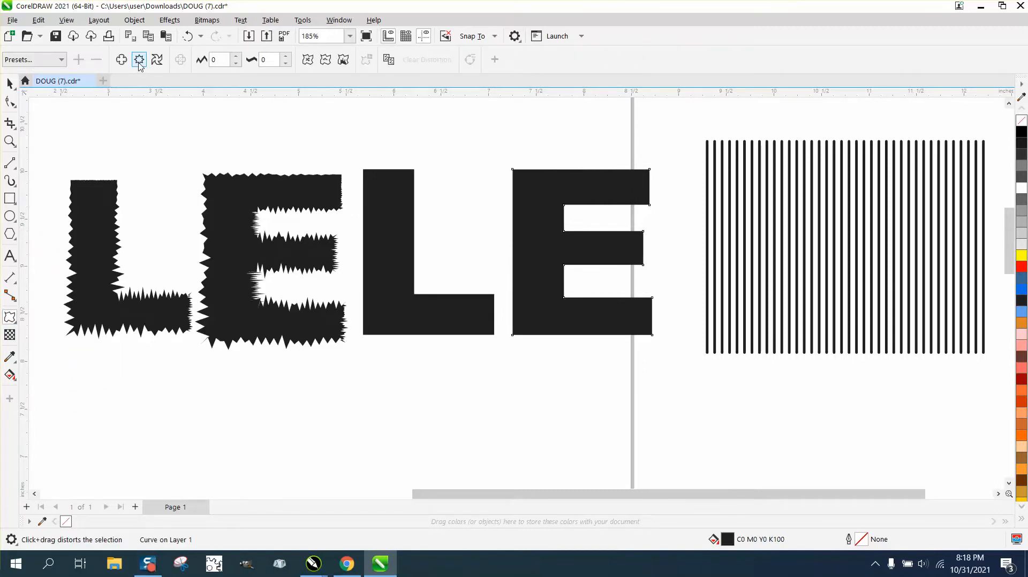
click(60, 60)
click(29, 108)
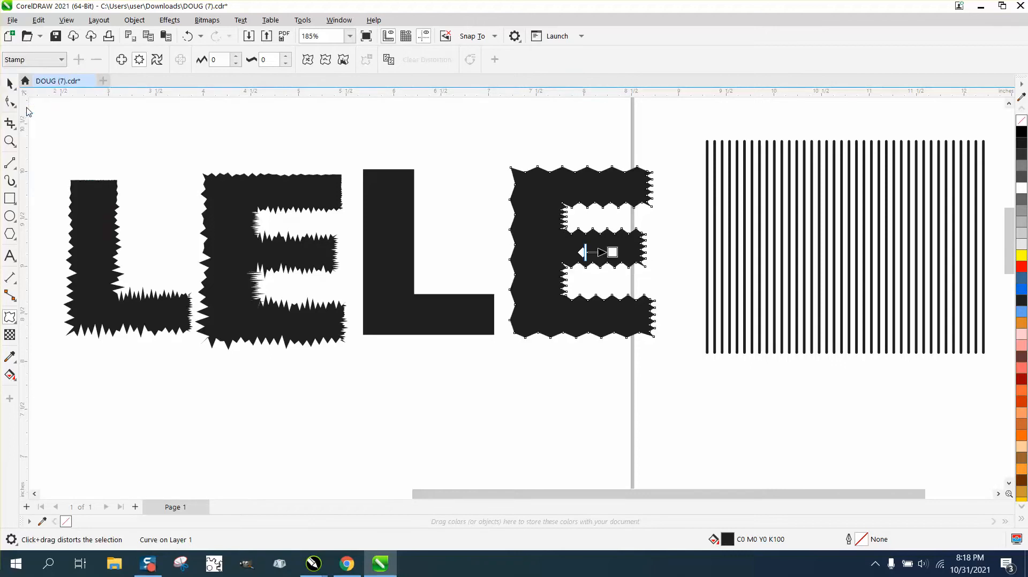
- Convert the distorted E to curves and give it no fill with a black outline
click(10, 84)
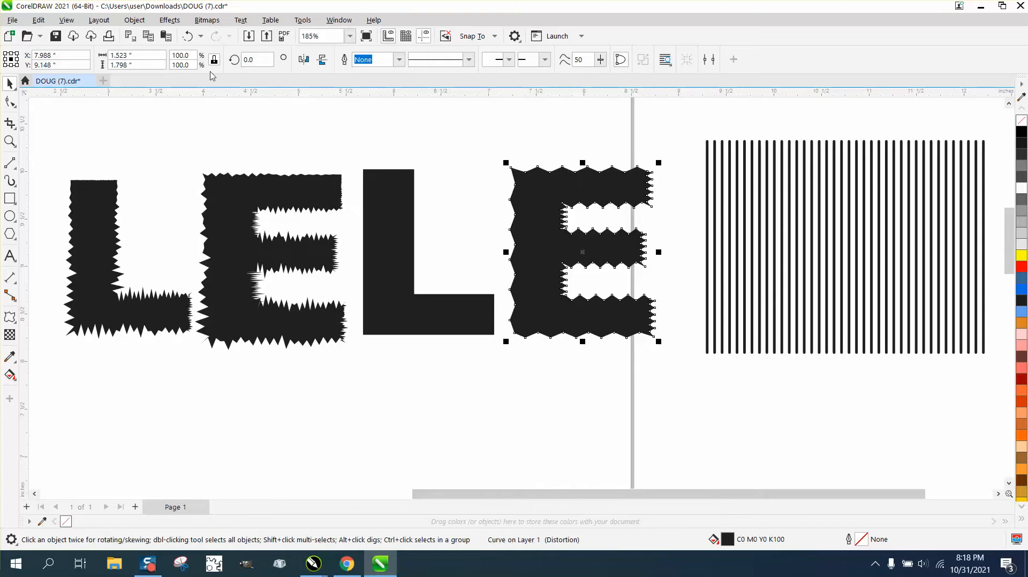
click(134, 20)
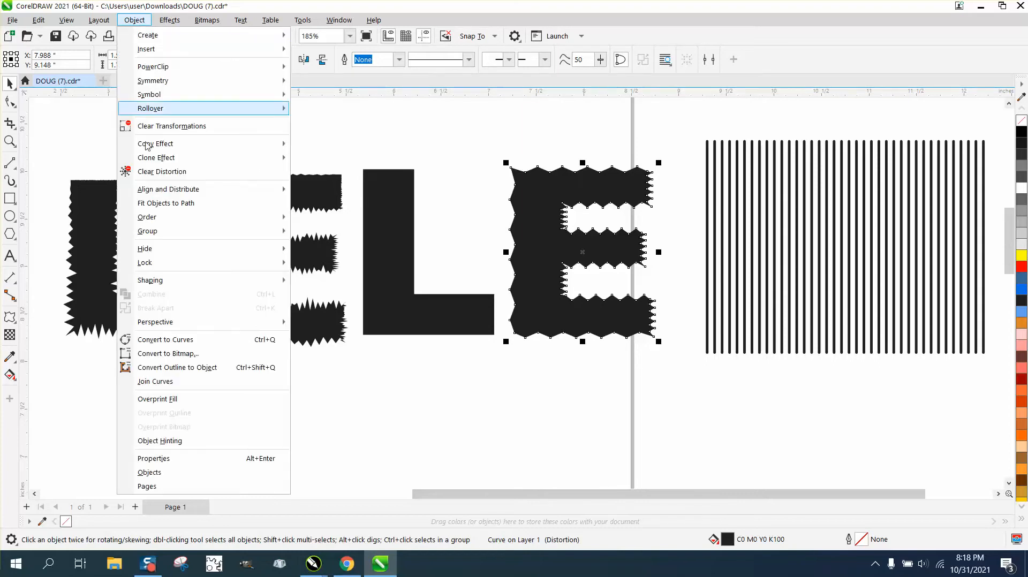
click(197, 343)
click(1022, 122)
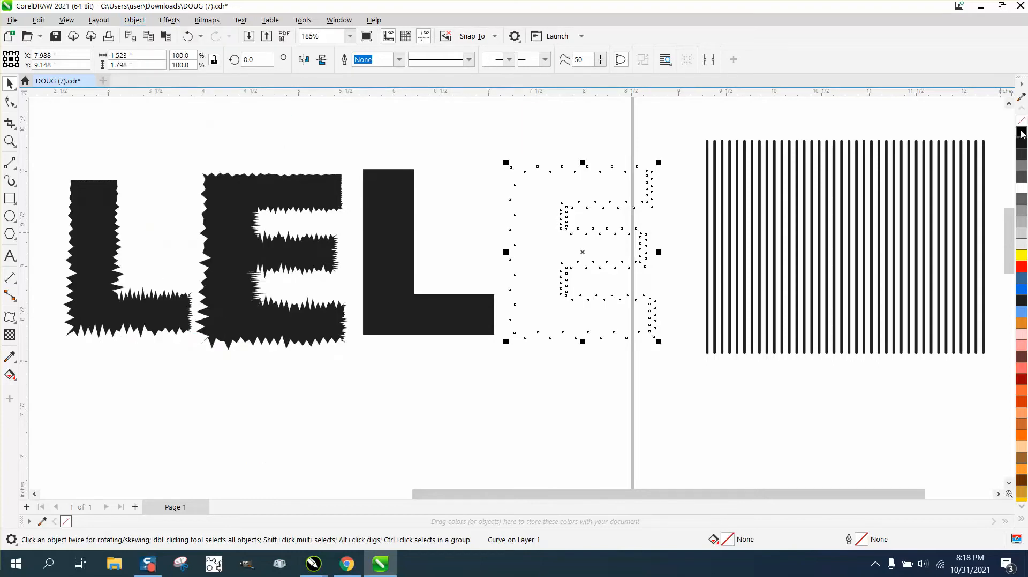
right_click(1022, 134)
- Delete the outer zigzag nodes along the vertical end of the E's top arm
click(10, 140)
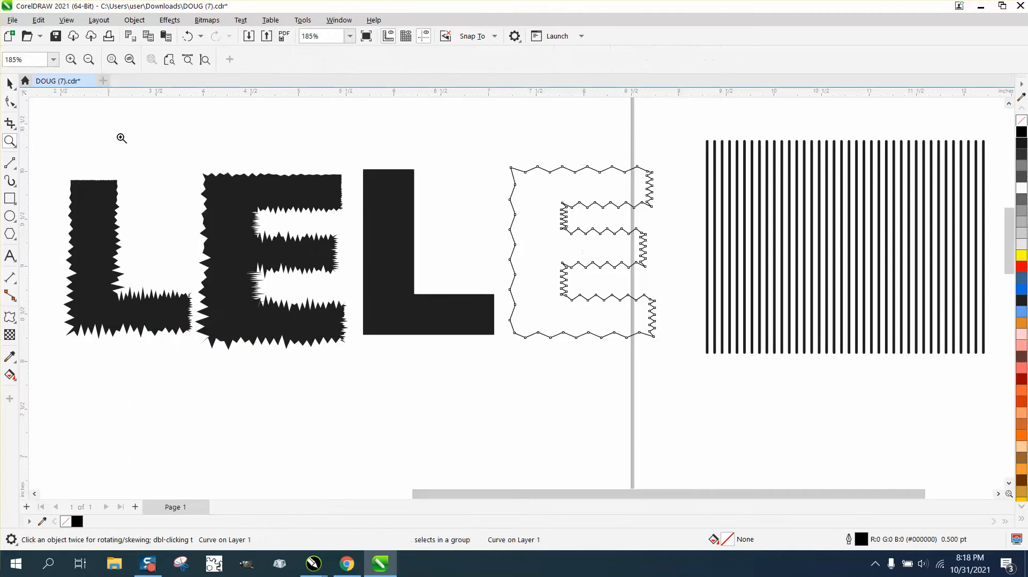
drag(614, 156, 701, 234)
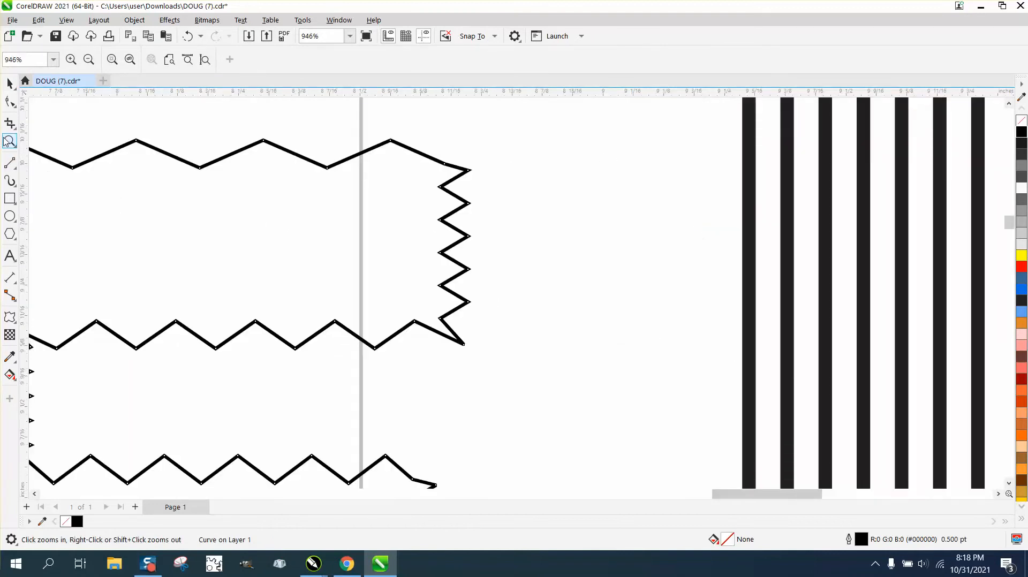
click(10, 101)
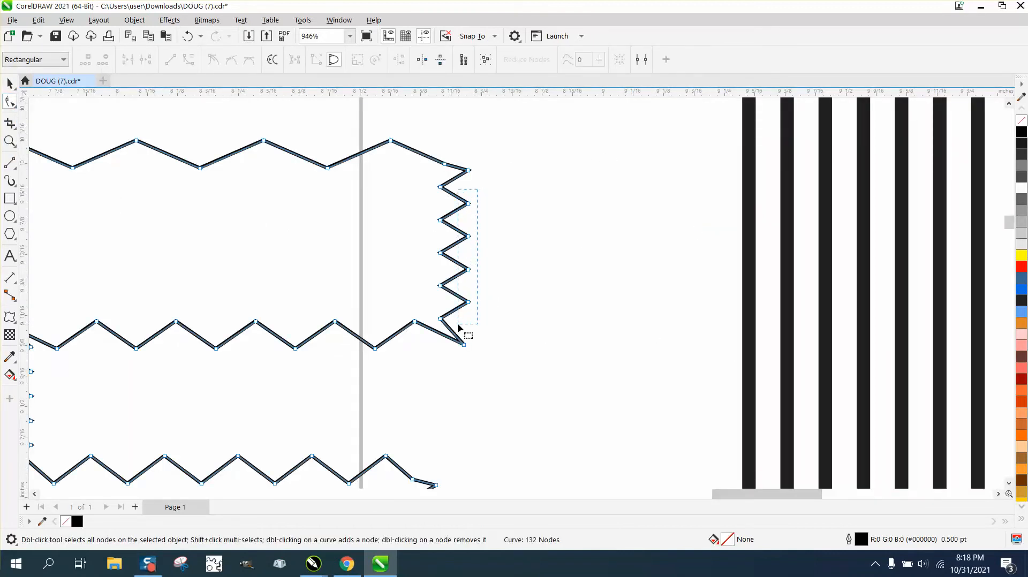
drag(457, 323, 460, 318)
key(Delete)
- Delete the zigzag nodes along the vertical end of the E's middle arm
scroll(471, 326, down, 2)
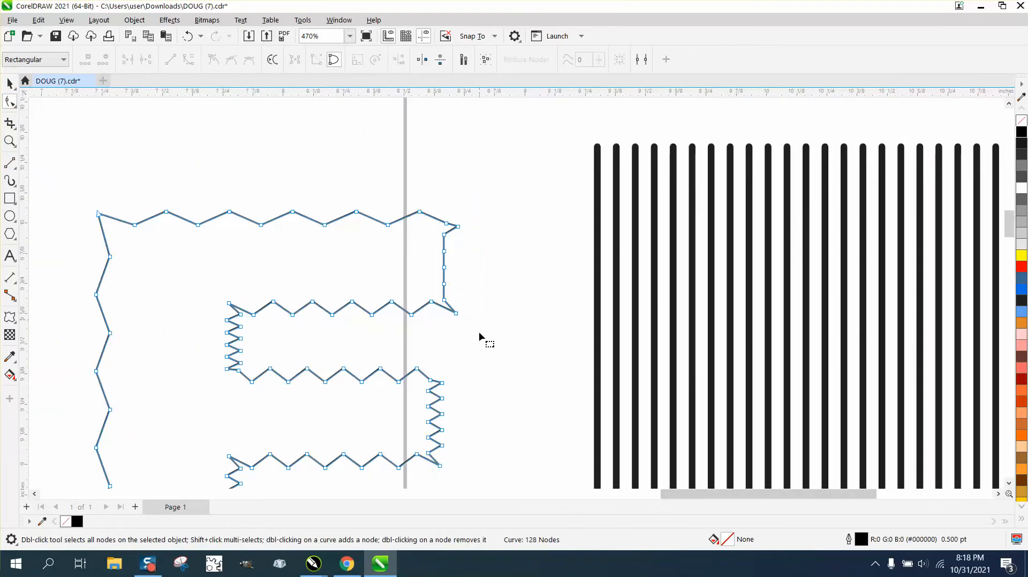
drag(456, 397, 425, 454)
key(Delete)
scroll(482, 394, down, 3)
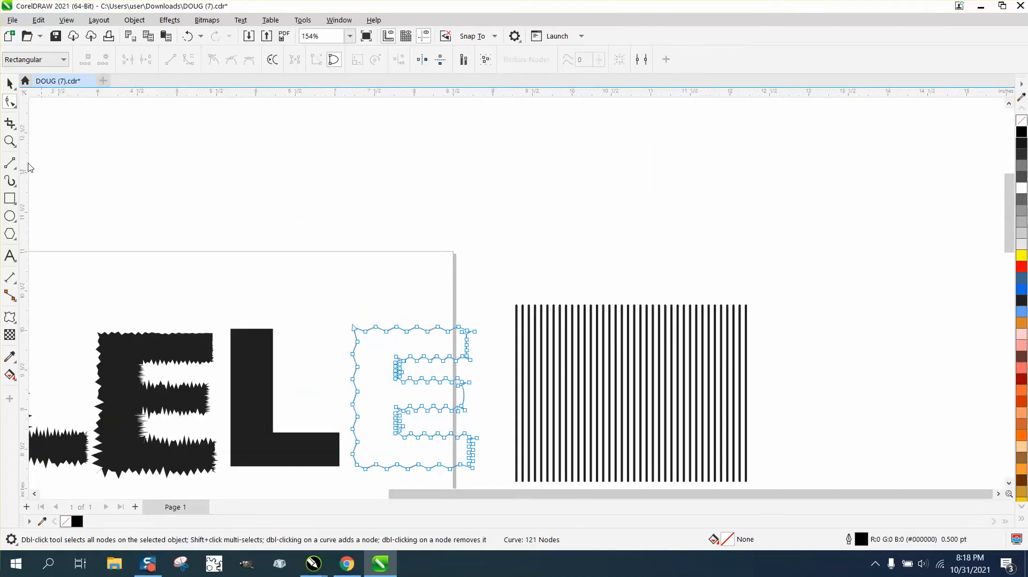
- Soften the zigzags at the end of the E's bottom arm and in its lower notch with the Smooth tool
click(10, 141)
scroll(291, 366, up, 4)
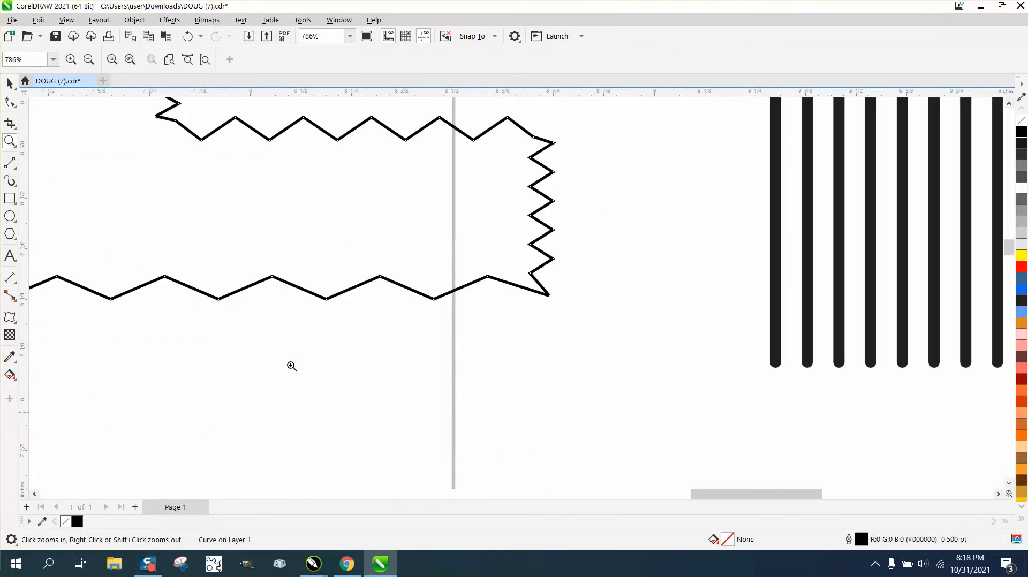
click(15, 109)
click(50, 118)
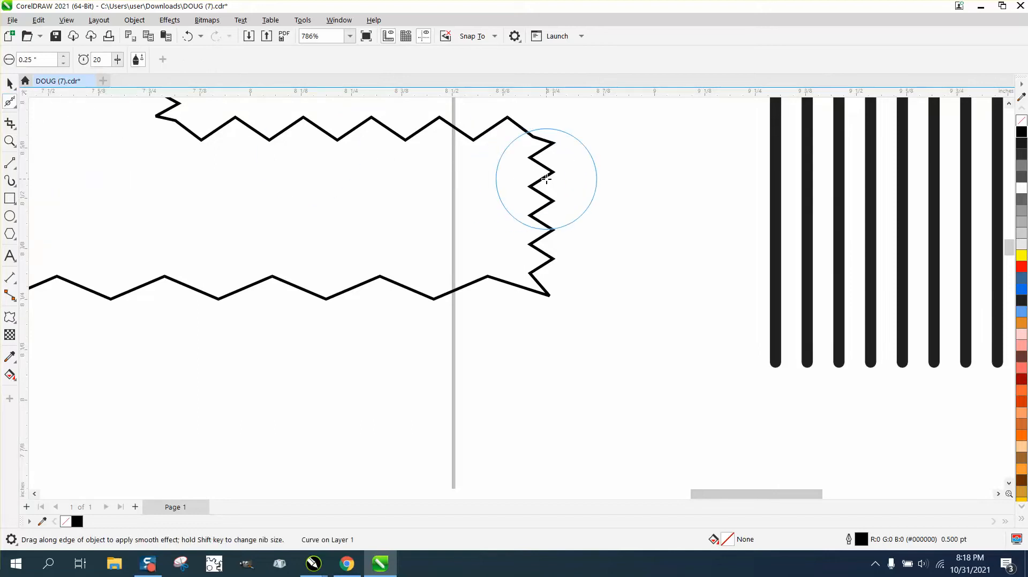
mouse_move(544, 178)
mouse_down()
mouse_move(547, 263)
mouse_move(547, 146)
mouse_move(551, 271)
mouse_up()
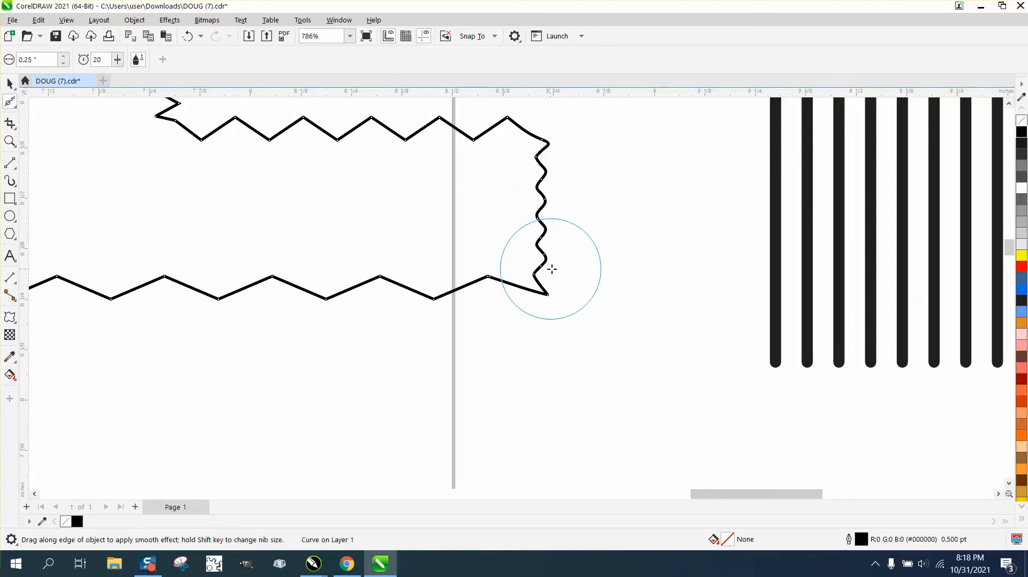
scroll(589, 333, down, 1)
scroll(589, 333, down, 2)
mouse_move(316, 161)
mouse_down()
mouse_move(316, 133)
mouse_move(317, 154)
mouse_move(308, 154)
mouse_up()
scroll(360, 271, down, 12)
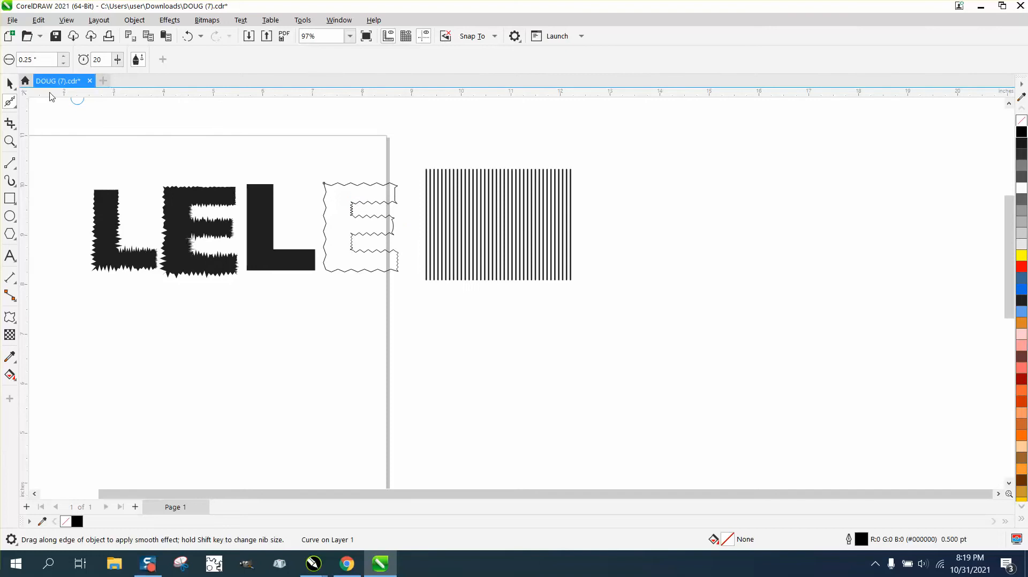
- Try the Stamp distortion preset on the outlined E and undo it
click(10, 316)
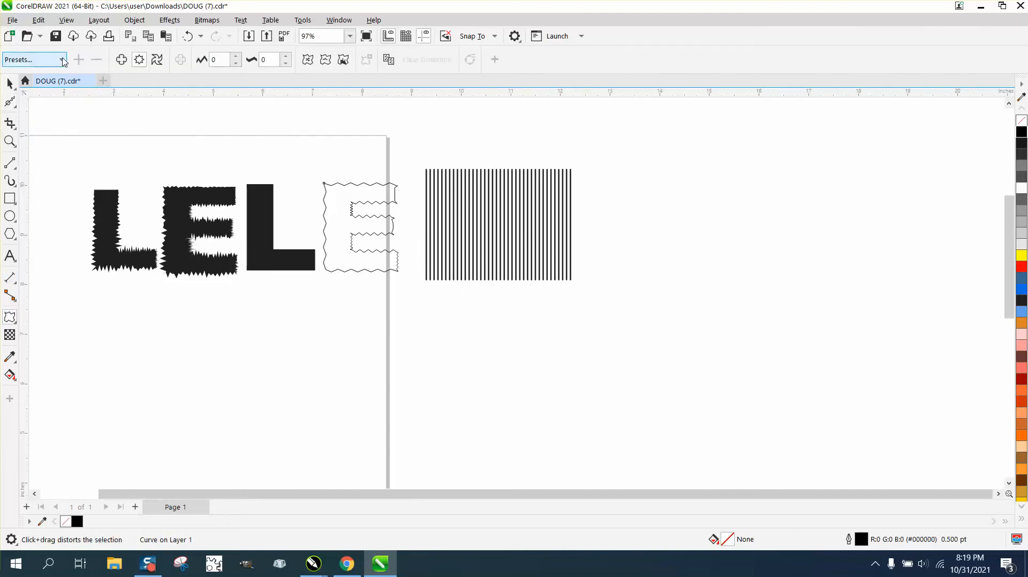
click(32, 59)
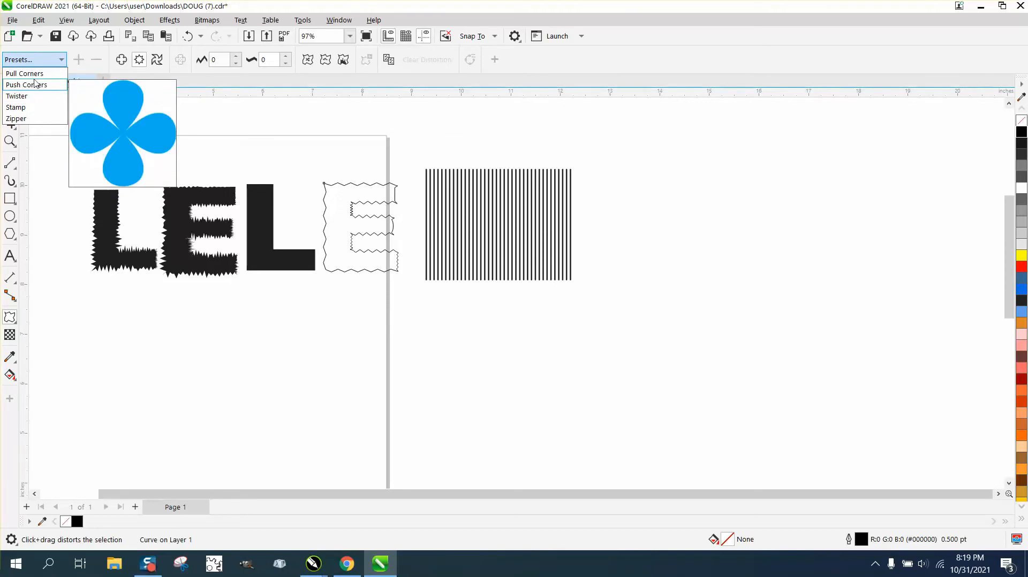
click(32, 110)
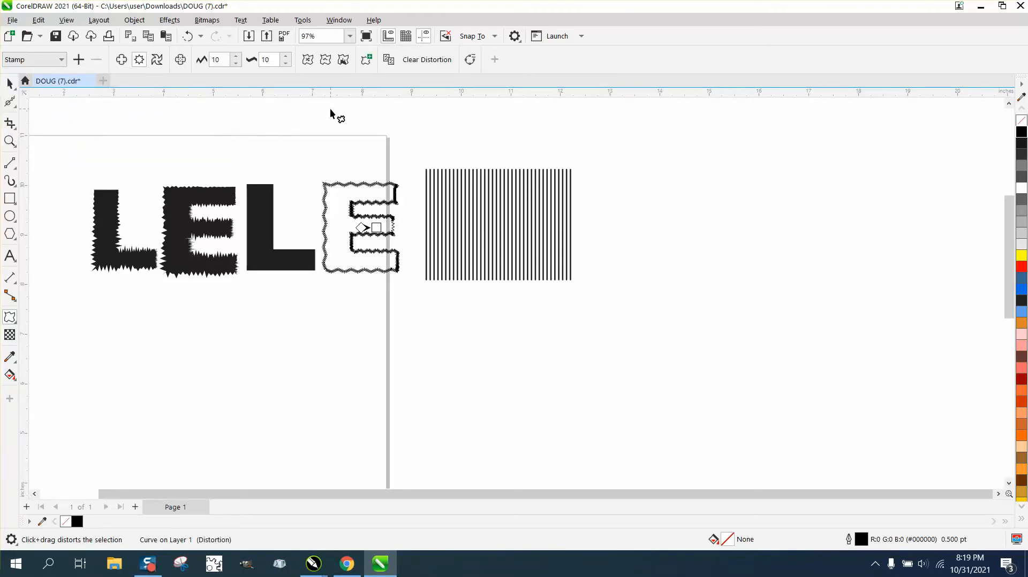
click(187, 36)
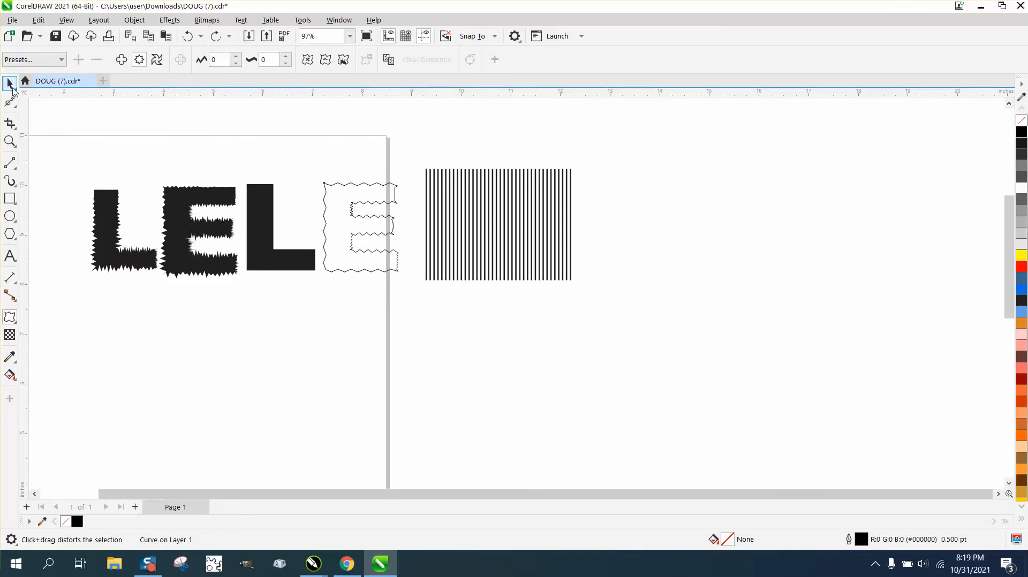
click(10, 83)
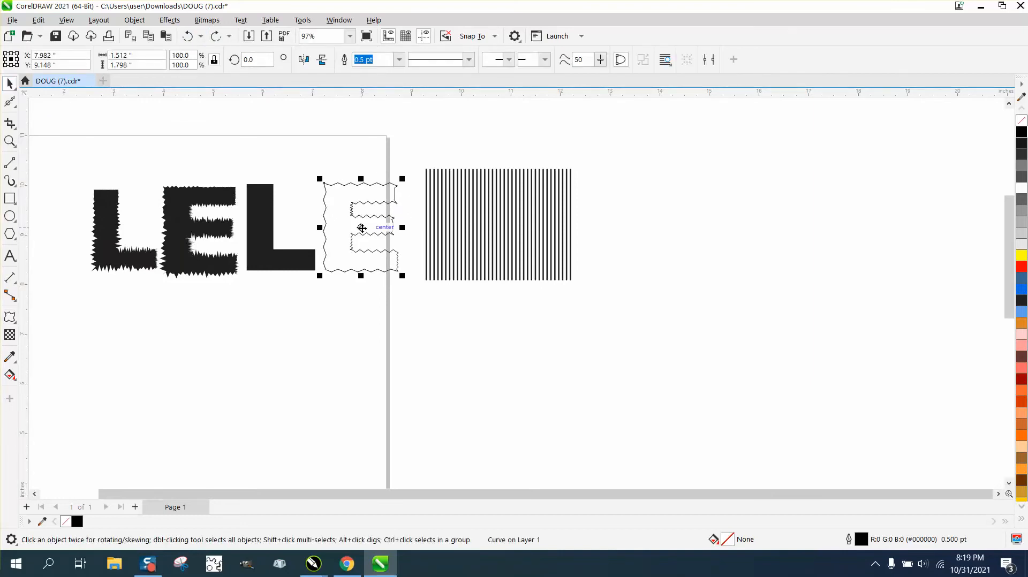
click(508, 231)
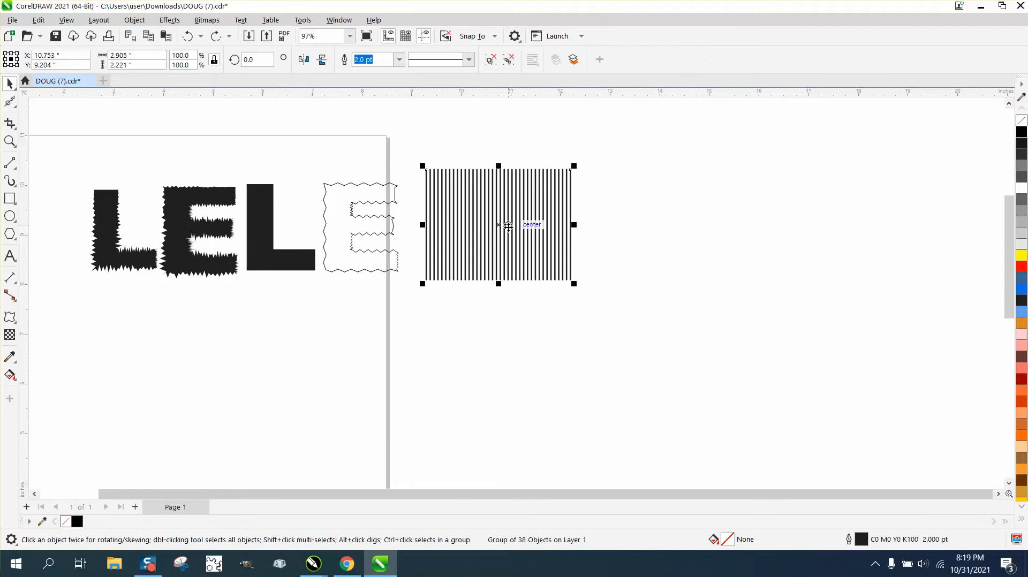
click(369, 233)
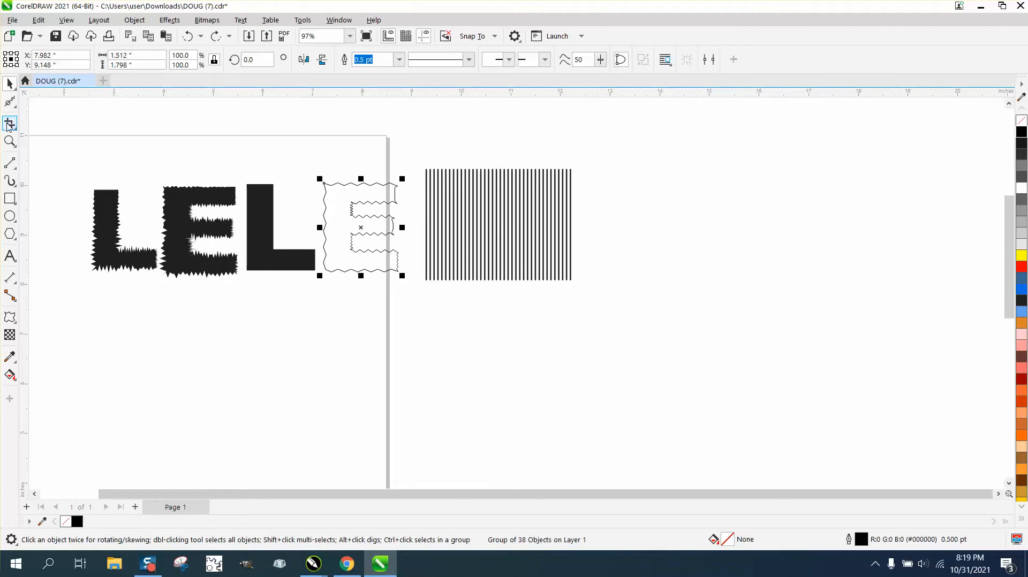
click(74, 153)
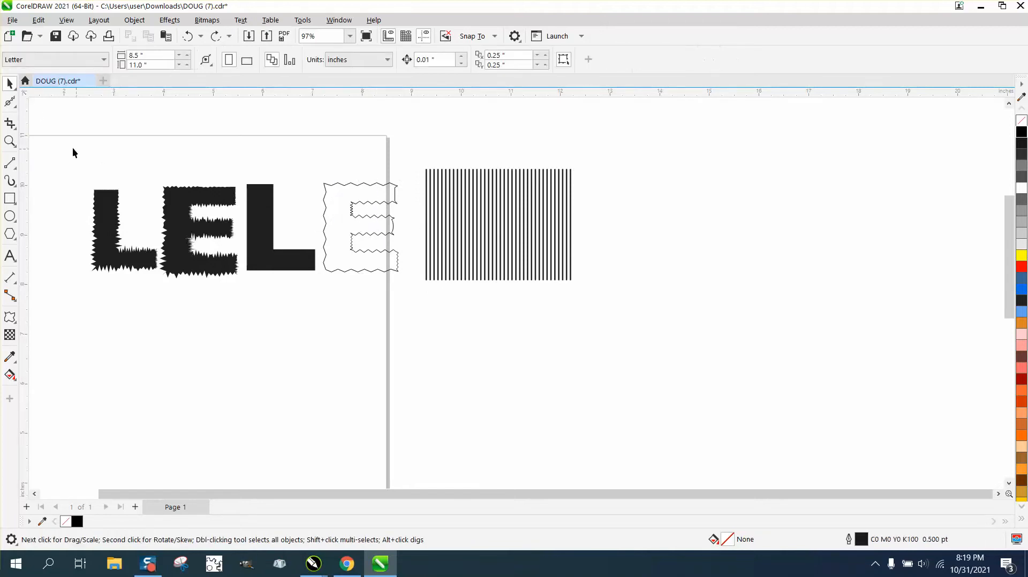
- Delete the zigzag nodes along the inner vertical edge of the E's upper notch
click(10, 141)
drag(328, 175, 421, 247)
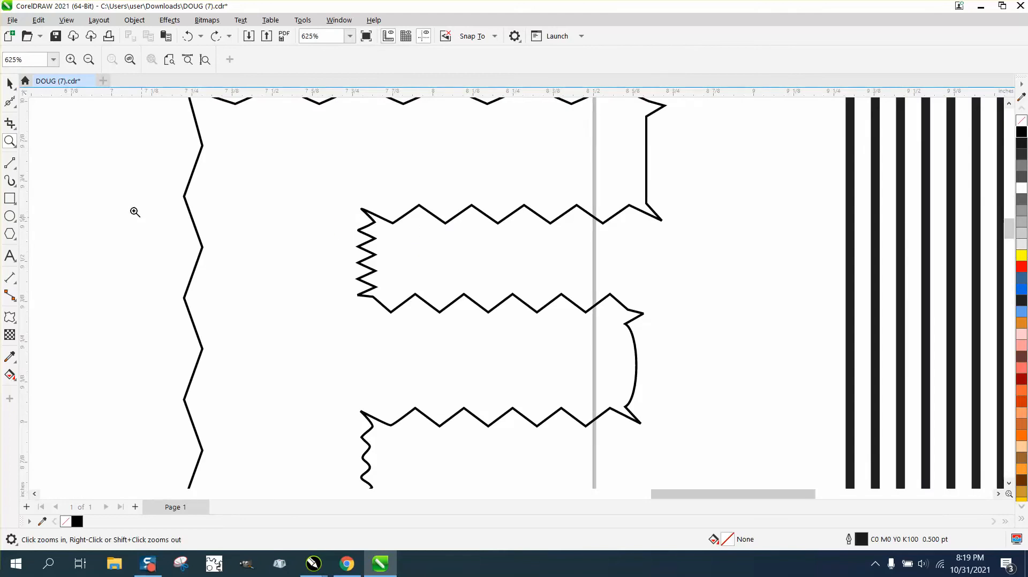
click(17, 109)
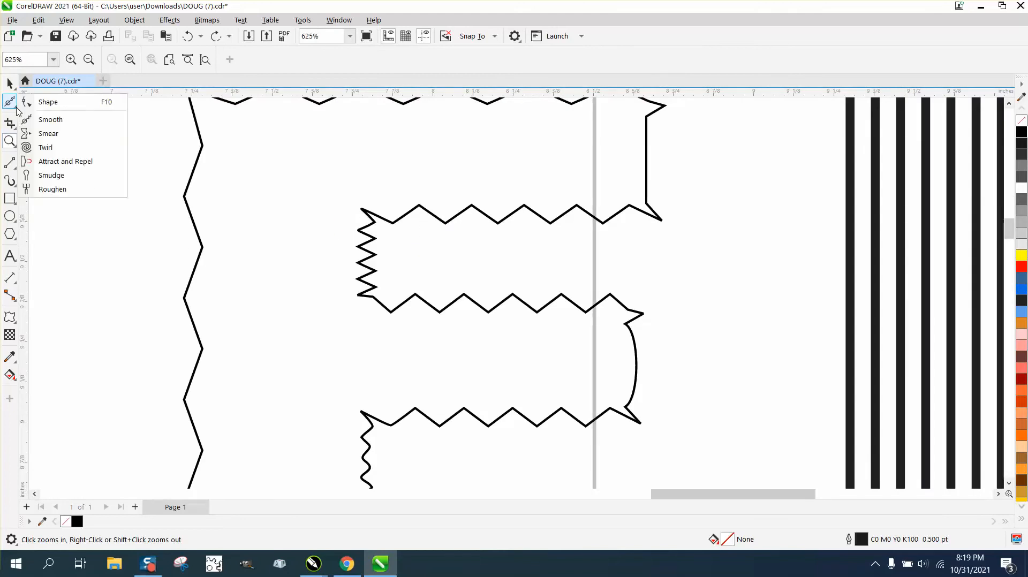
click(48, 101)
click(377, 239)
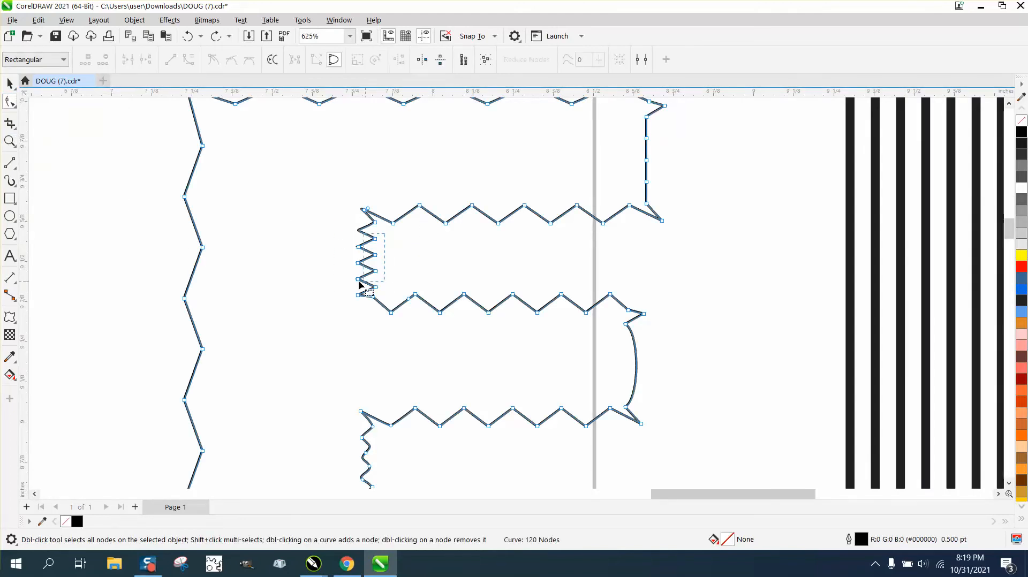
drag(359, 282, 330, 284)
key(Delete)
- Delete the wavy nodes along the inner vertical edge of the E's lower notch
scroll(355, 284, down, 2)
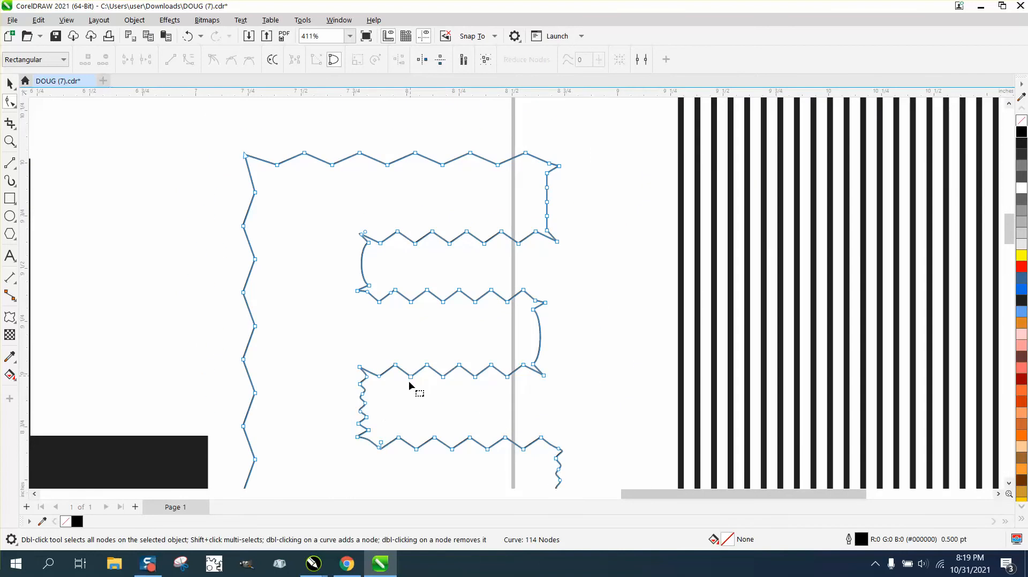
drag(348, 431, 348, 430)
key(Delete)
scroll(289, 337, down, 3)
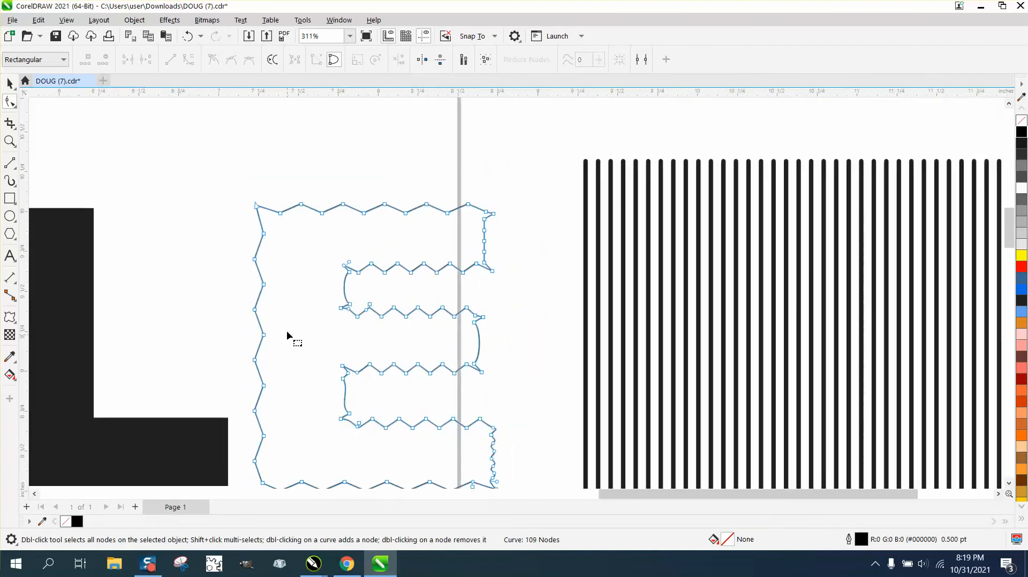
click(10, 83)
- Reshape the E's top edge by raising its first and fourth peak nodes and lowering the third valley node
click(11, 141)
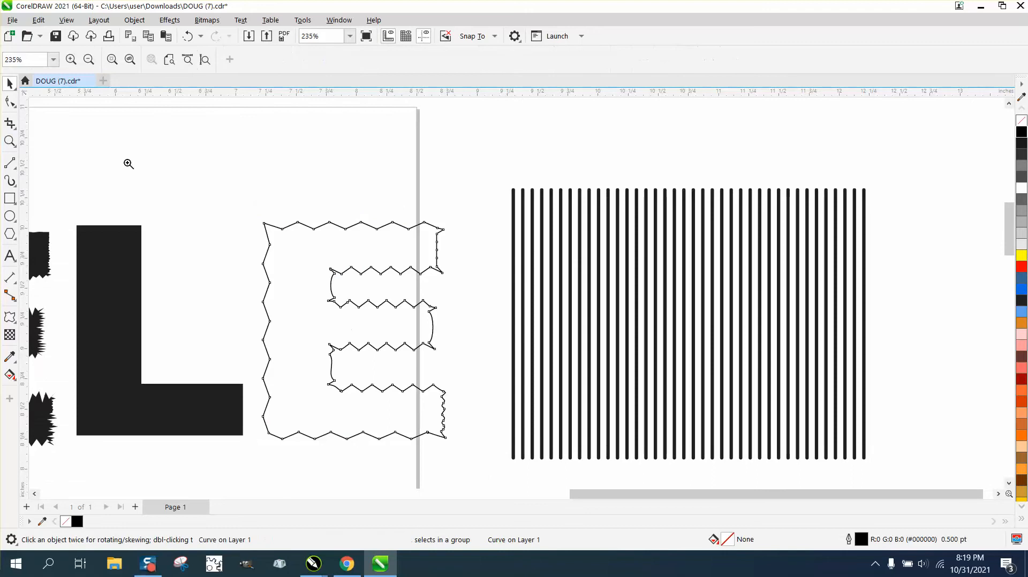
drag(241, 176, 522, 275)
click(10, 101)
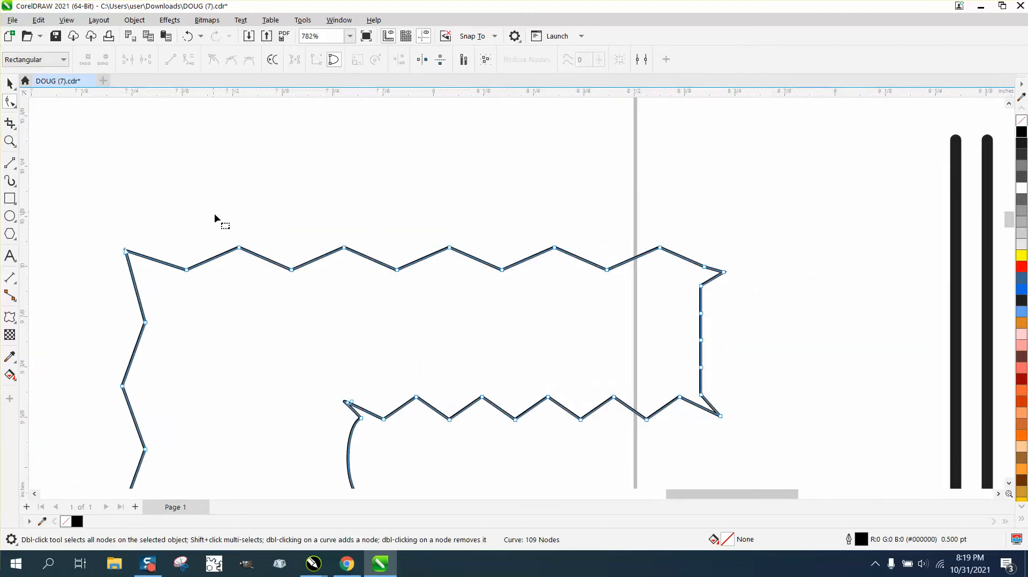
drag(239, 248, 239, 229)
drag(396, 270, 397, 288)
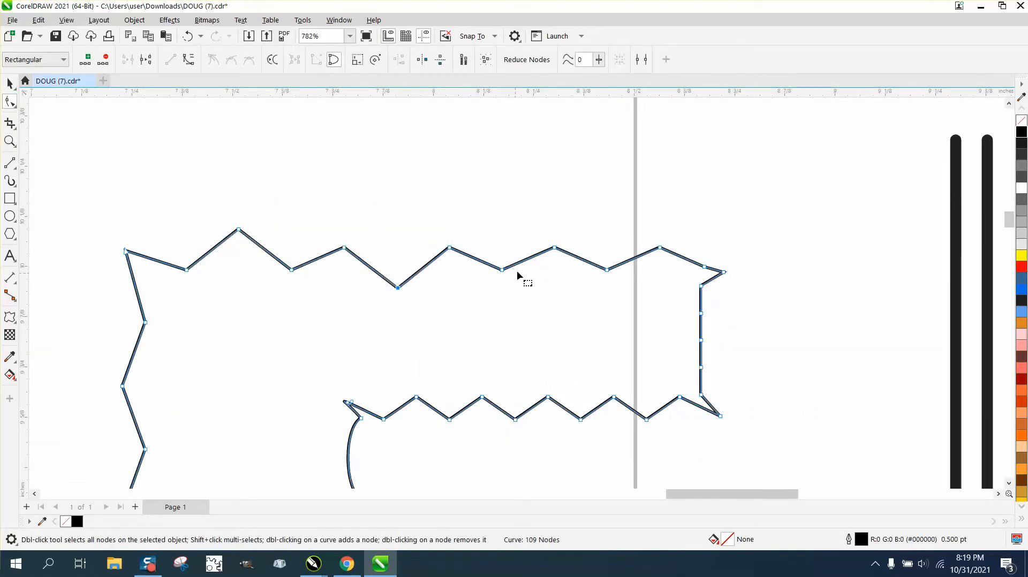
drag(555, 248, 554, 229)
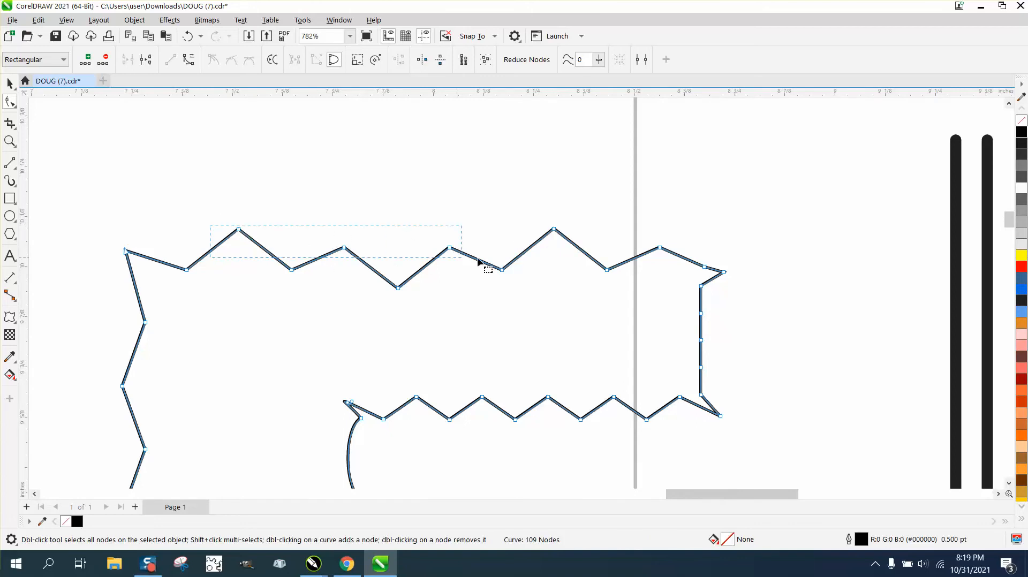
- Select the first four peak nodes on the E's top edge and move them slightly upward together
drag(478, 261, 479, 260)
drag(554, 229, 555, 216)
scroll(344, 229, down, 5)
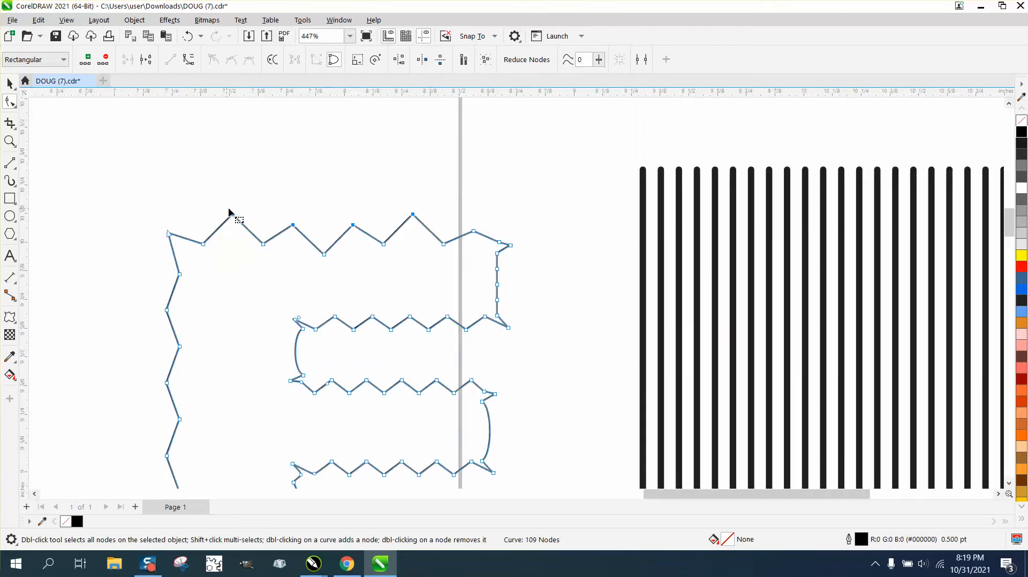
key(space)
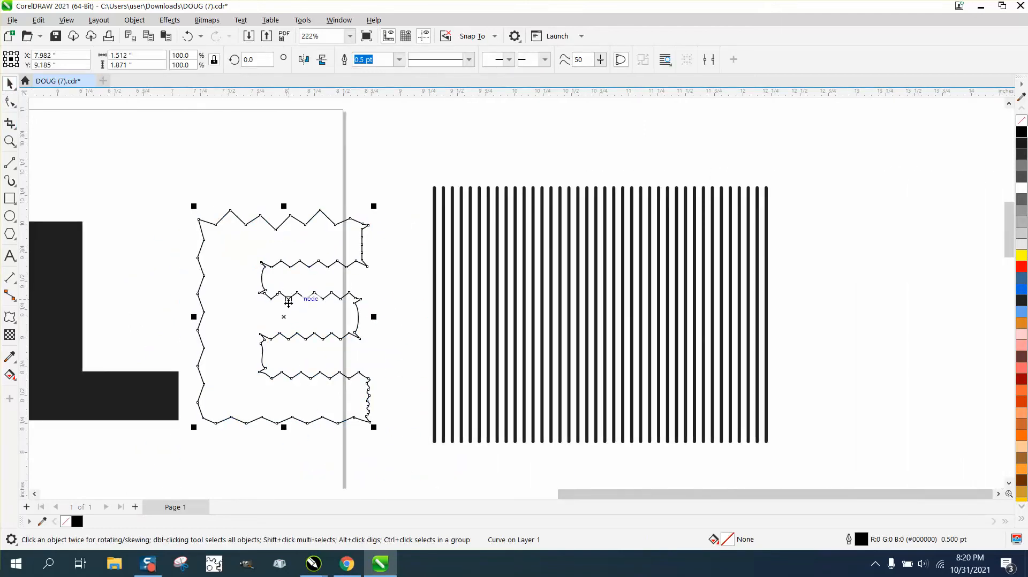
- Move the ragged E outline onto the block of vertical lines and apply Simplify to all of them
drag(284, 316, 578, 318)
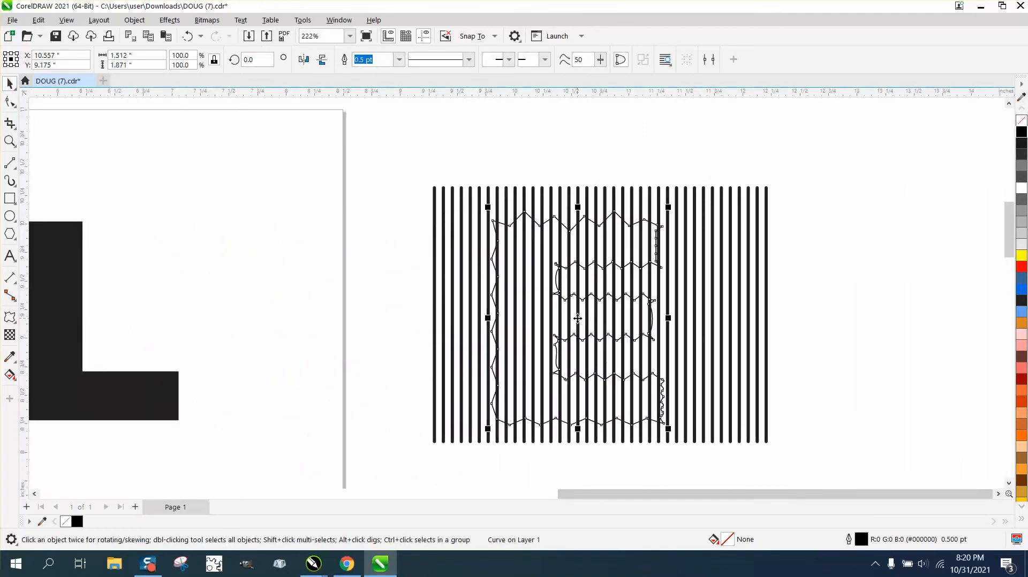
drag(407, 167, 832, 463)
click(422, 60)
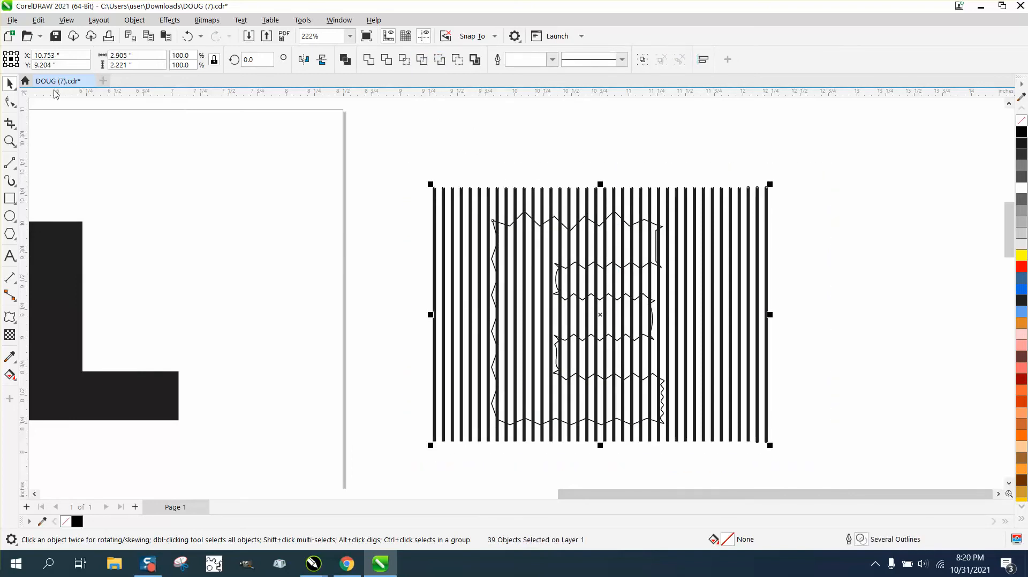
- Try pulling one vertical line out of the block to check its cut, and undo the move
click(526, 227)
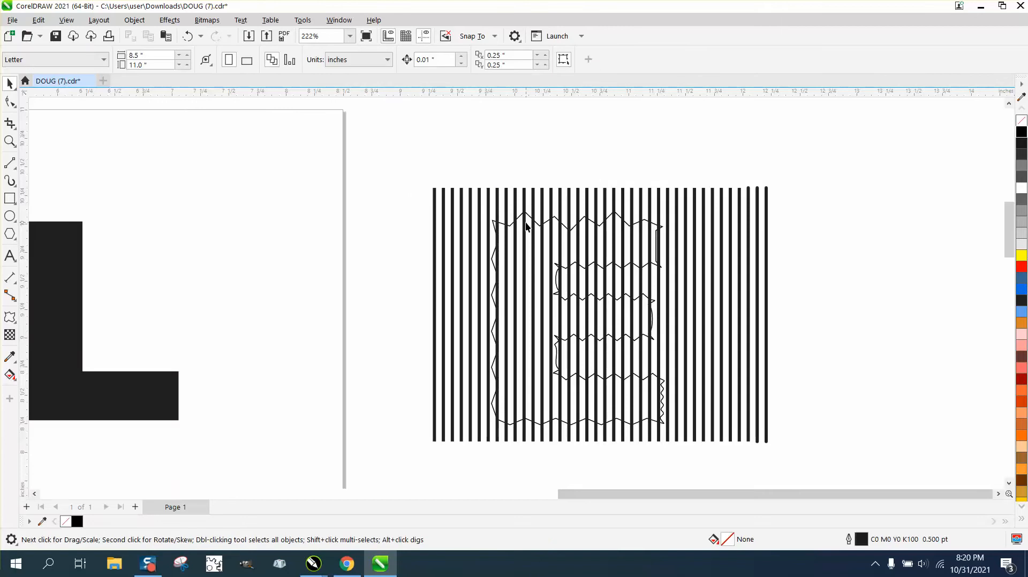
drag(533, 225, 352, 217)
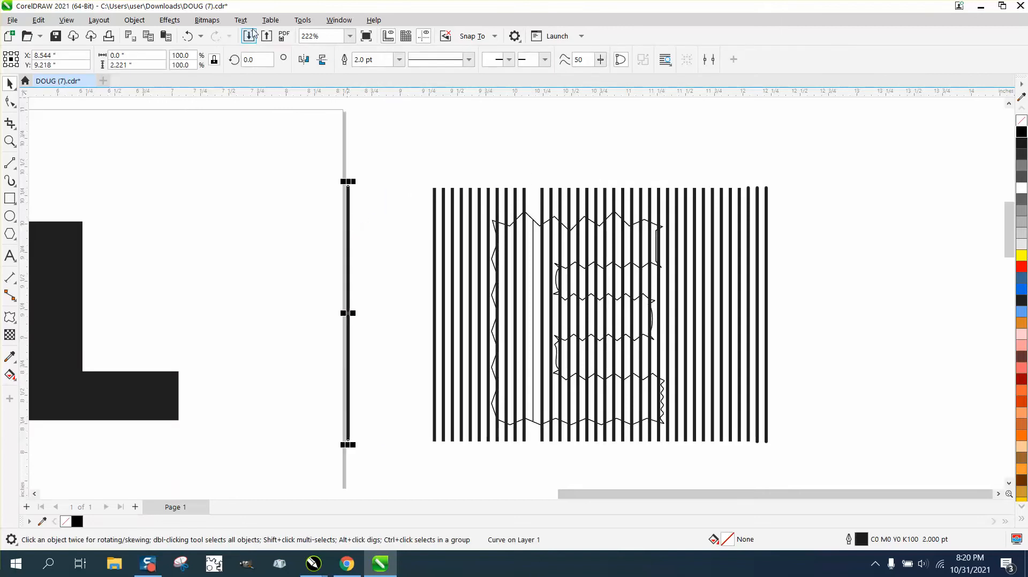
click(186, 37)
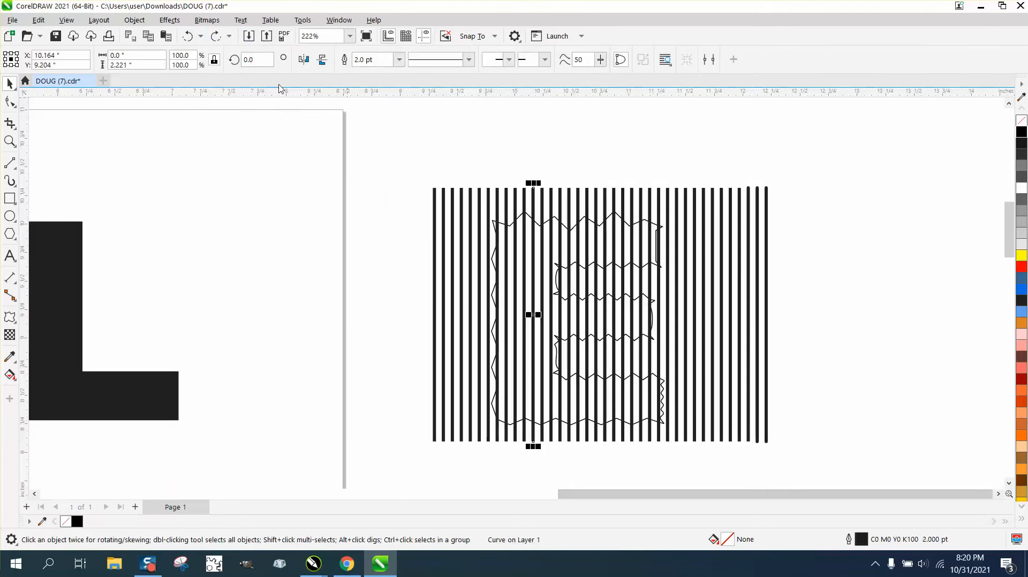
- Move the ragged E off the block of vertical lines and shift the line group slightly
click(433, 200)
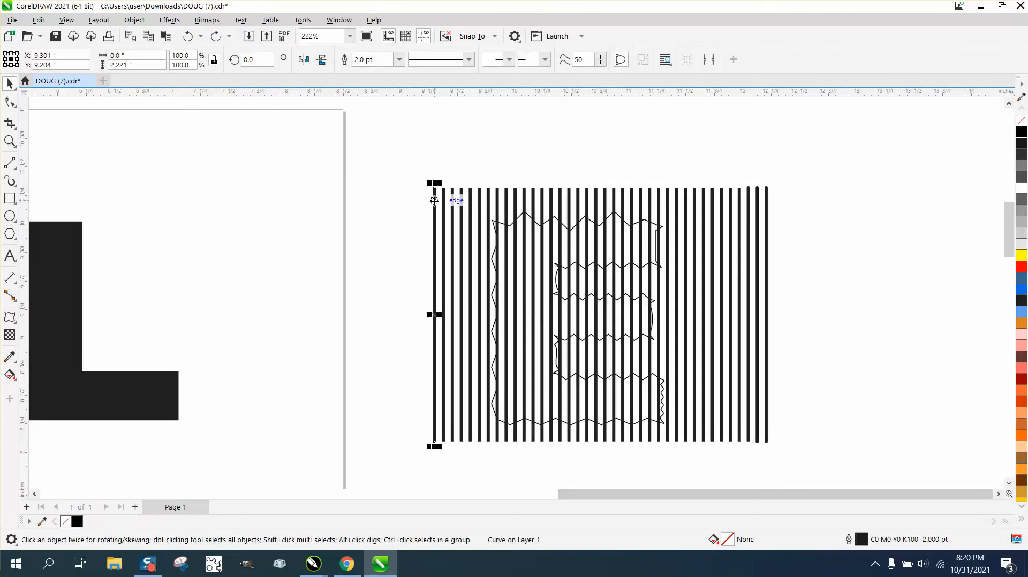
click(558, 223)
click(555, 220)
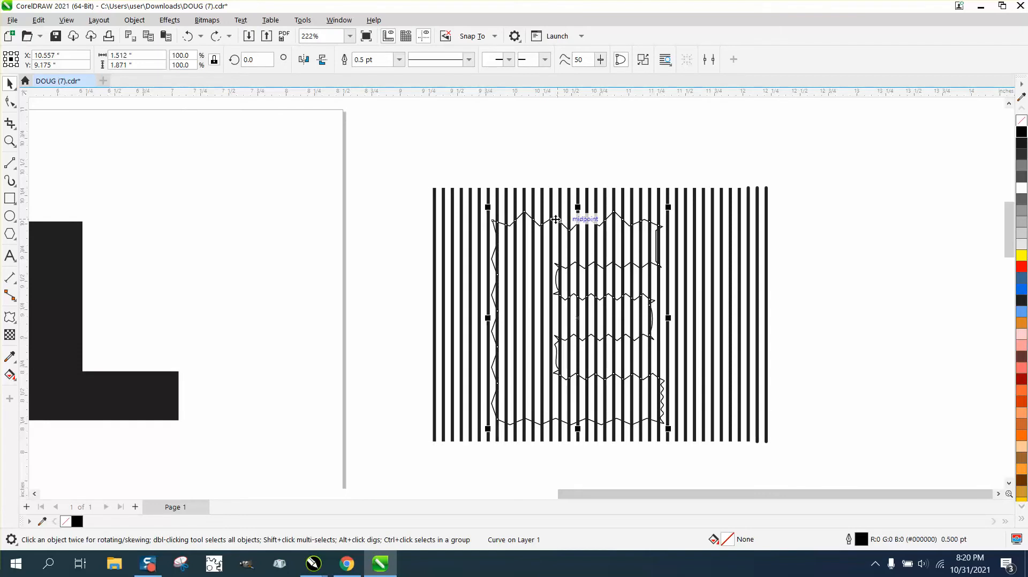
drag(556, 219, 297, 171)
drag(410, 170, 866, 454)
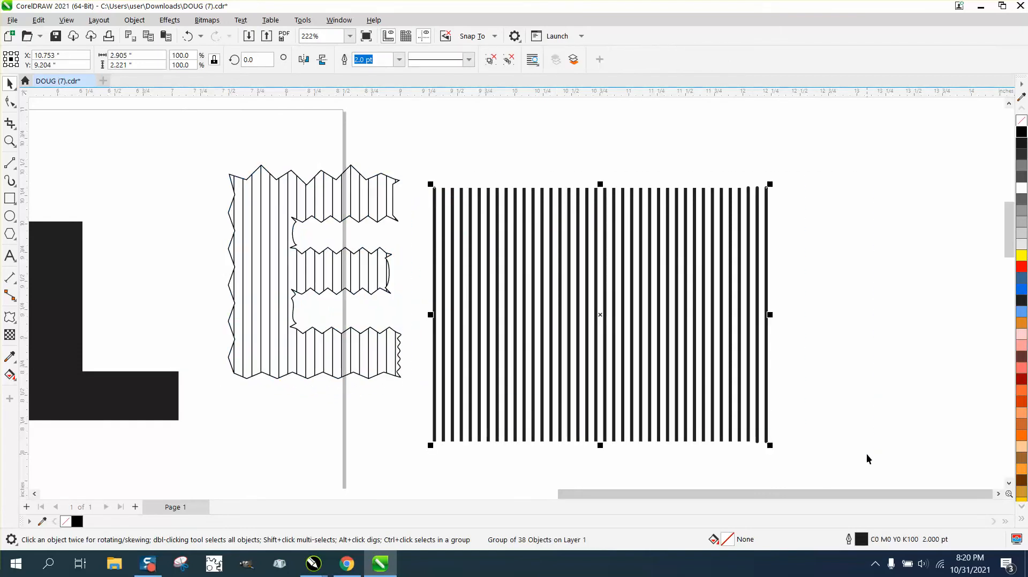
drag(578, 317, 571, 293)
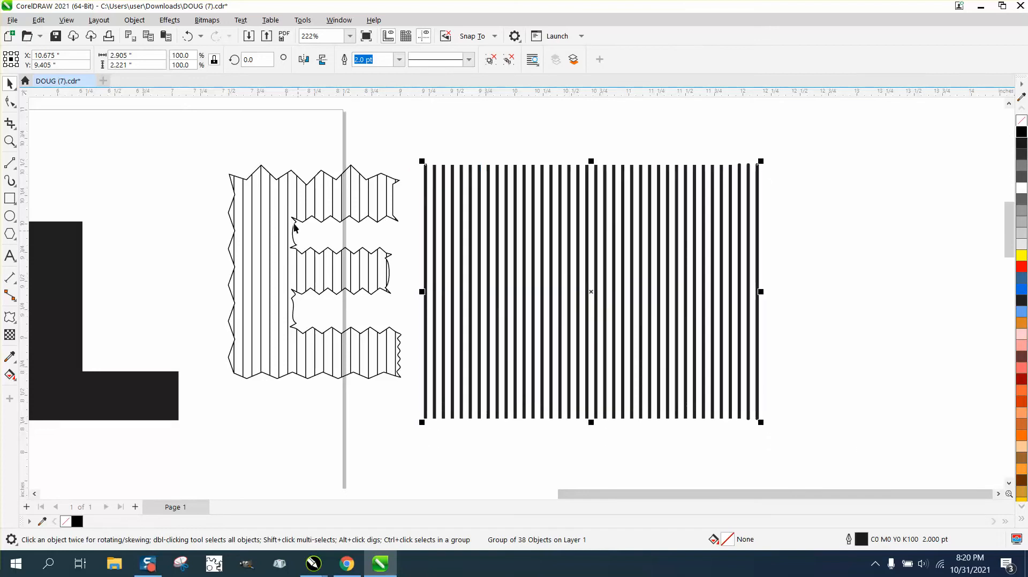
- Undo the line group and E moves along with the Simplify operation
click(188, 37)
click(188, 38)
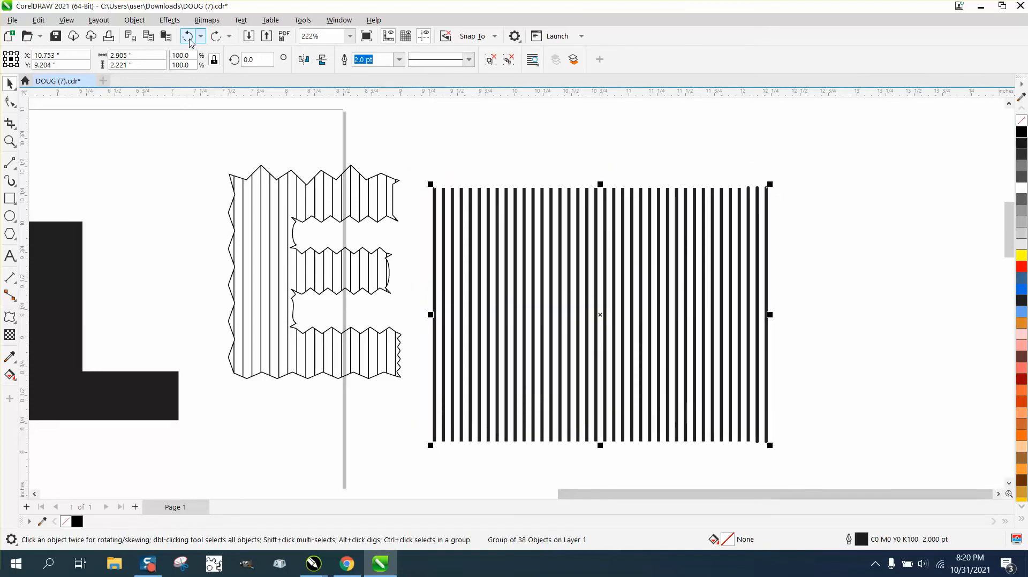
click(187, 38)
click(188, 37)
click(187, 37)
click(189, 38)
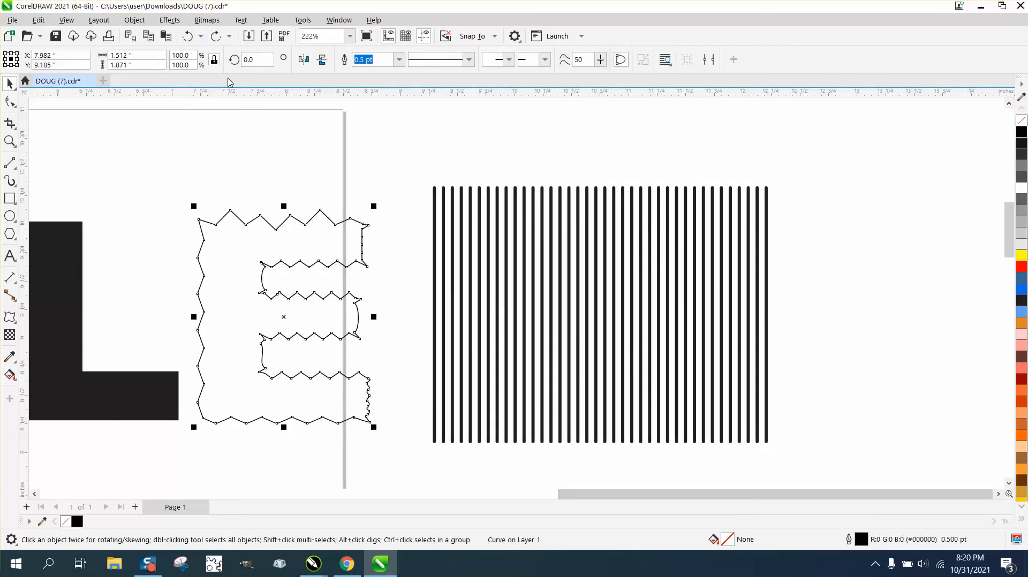
- Move the ragged E outline onto the vertical line group and intersect the two
click(443, 219)
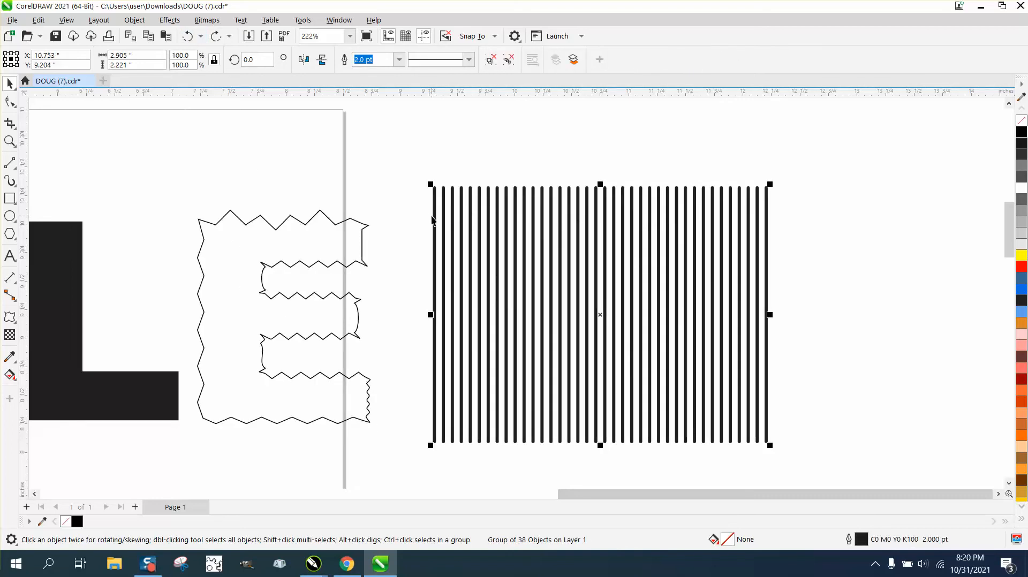
drag(361, 248, 642, 245)
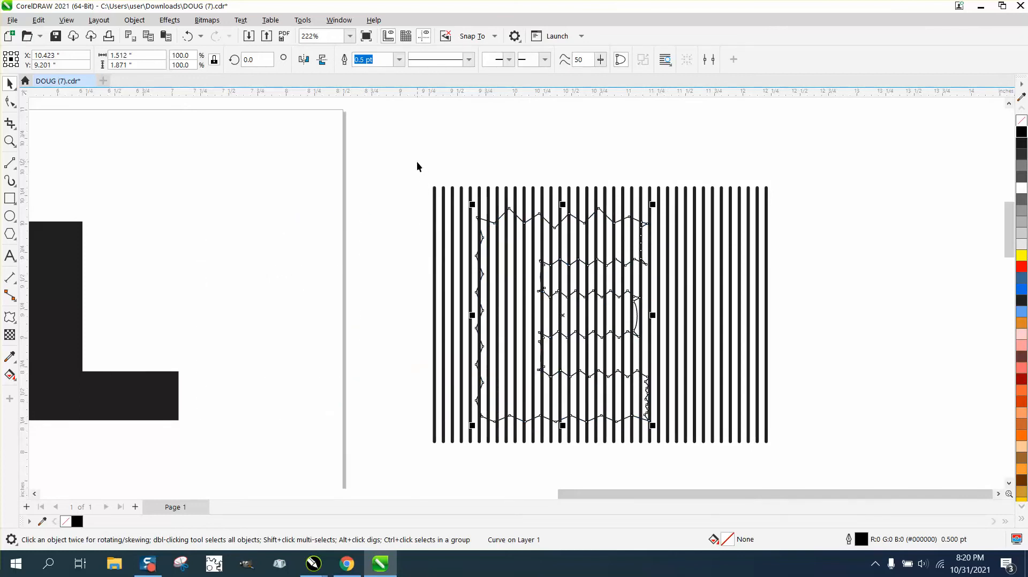
shift+click(444, 196)
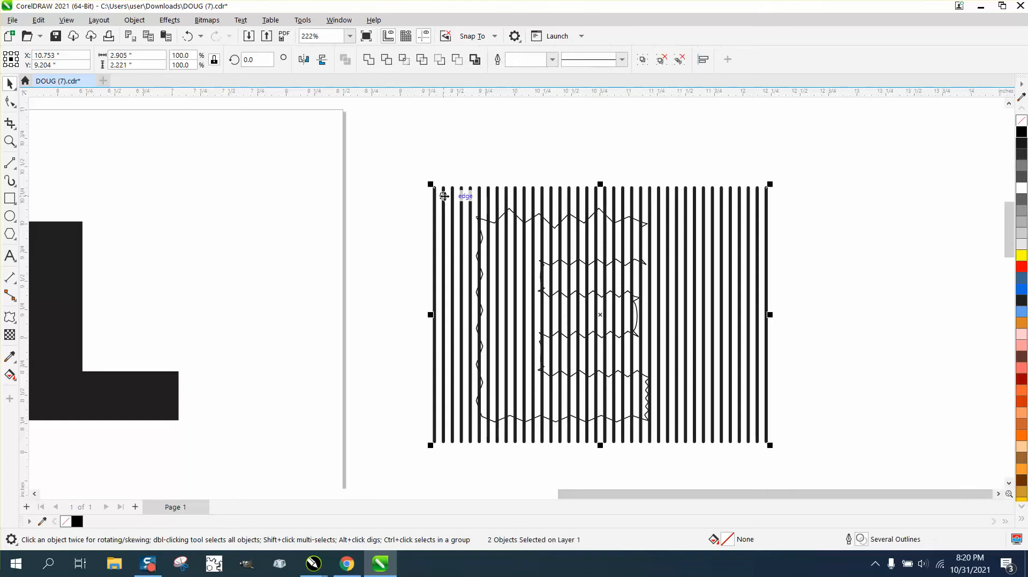
click(406, 61)
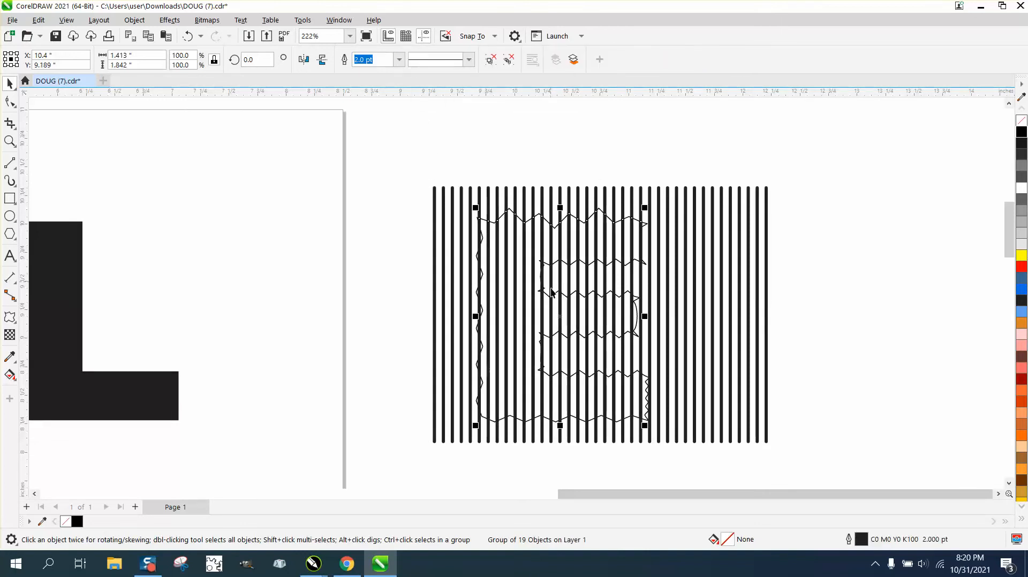
- Move the E outline and the original line group clear of the intersected lines and inspect the striped E
drag(567, 313, 323, 255)
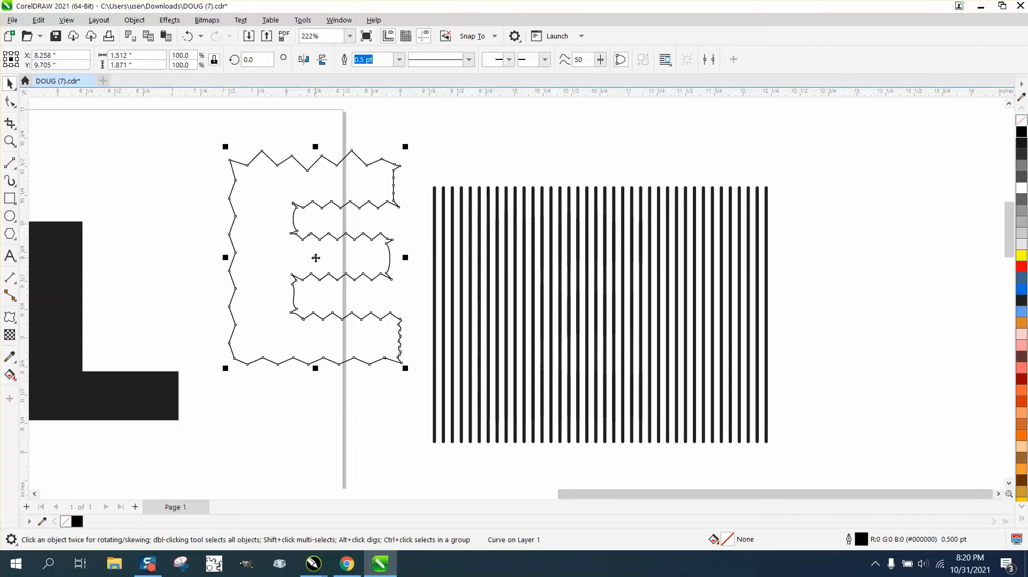
click(574, 274)
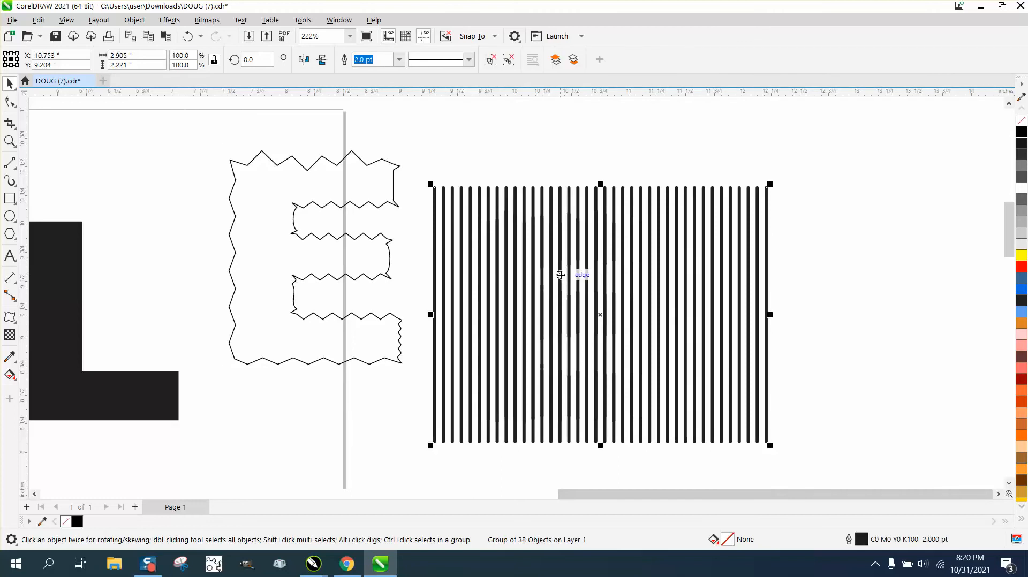
drag(573, 274, 883, 295)
click(836, 282)
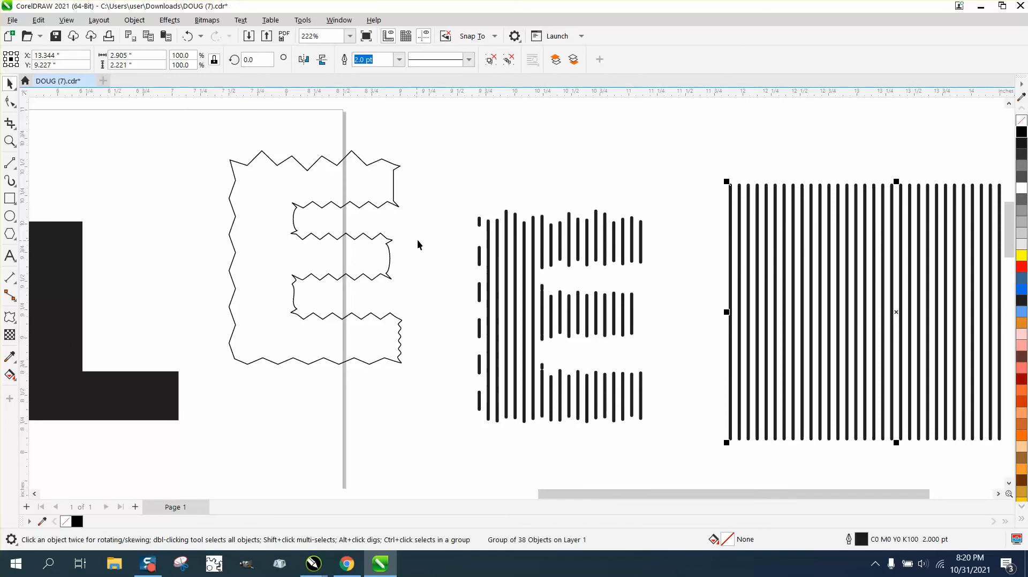
click(9, 141)
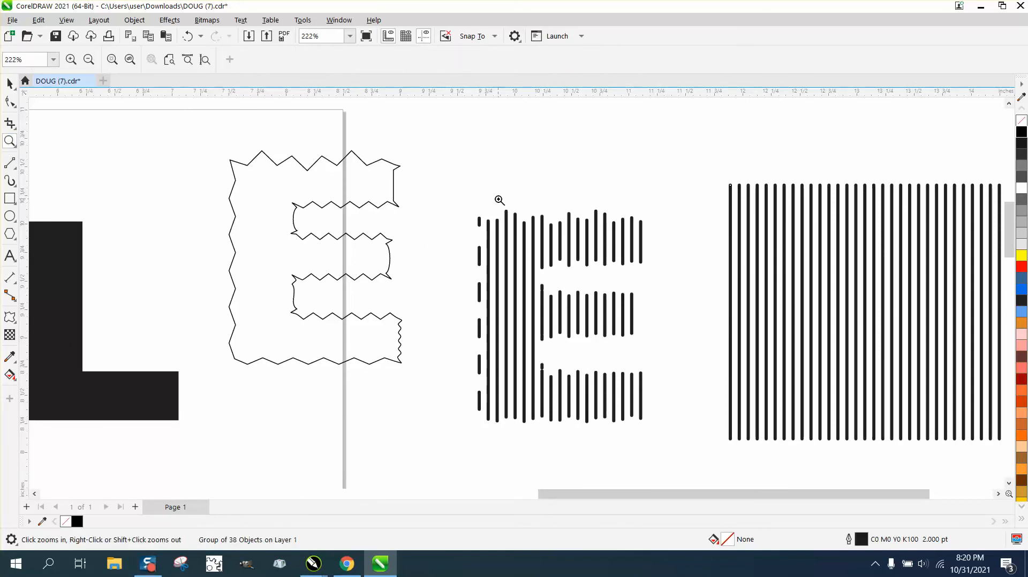
drag(458, 200, 714, 324)
right_click(243, 278)
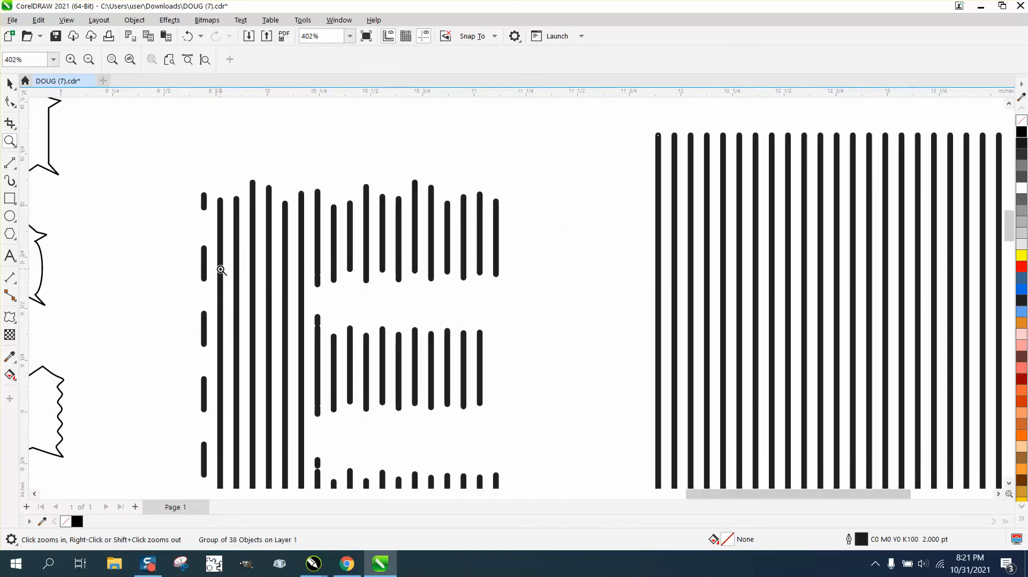
right_click(220, 273)
right_click(268, 289)
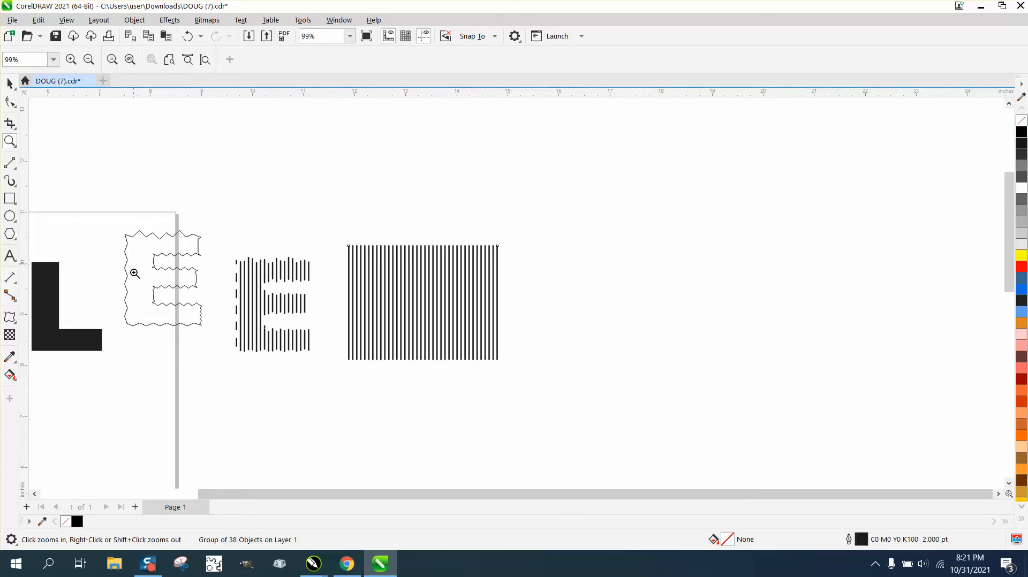
- Undo the moves, the intersection and the placement of the E over the lines
click(188, 37)
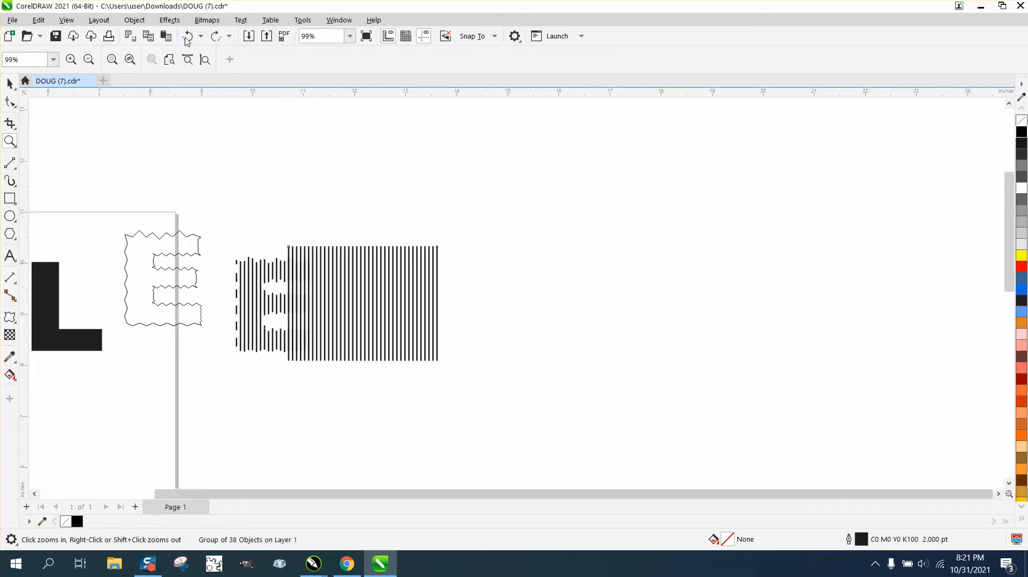
click(188, 38)
click(187, 38)
click(187, 37)
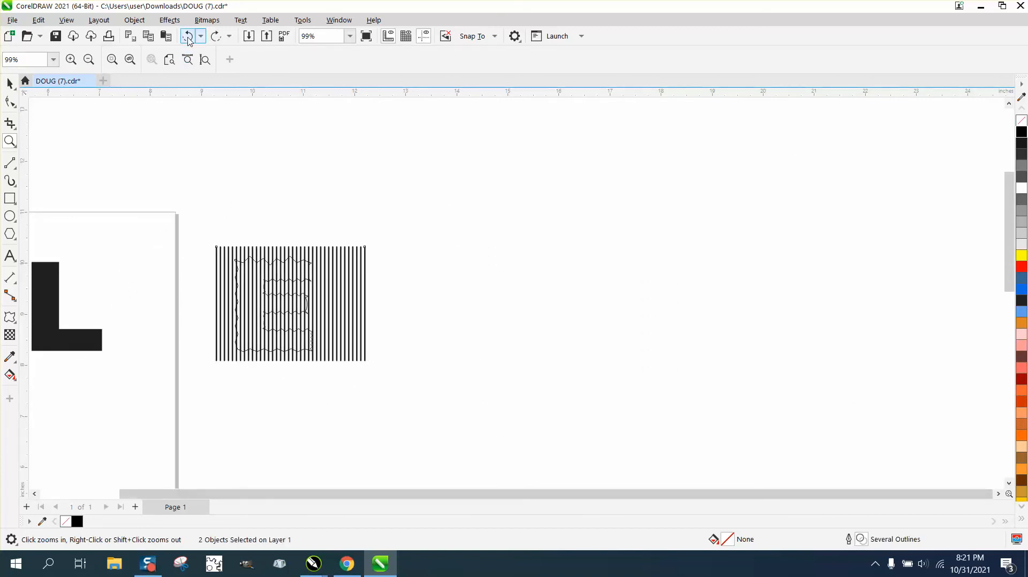
click(187, 37)
- Delete the four inward zigzag nodes along the middle of the E's outer vertical edge
mouse_move(112, 249)
mouse_down()
mouse_move(133, 312)
mouse_move(232, 352)
mouse_up()
click(10, 101)
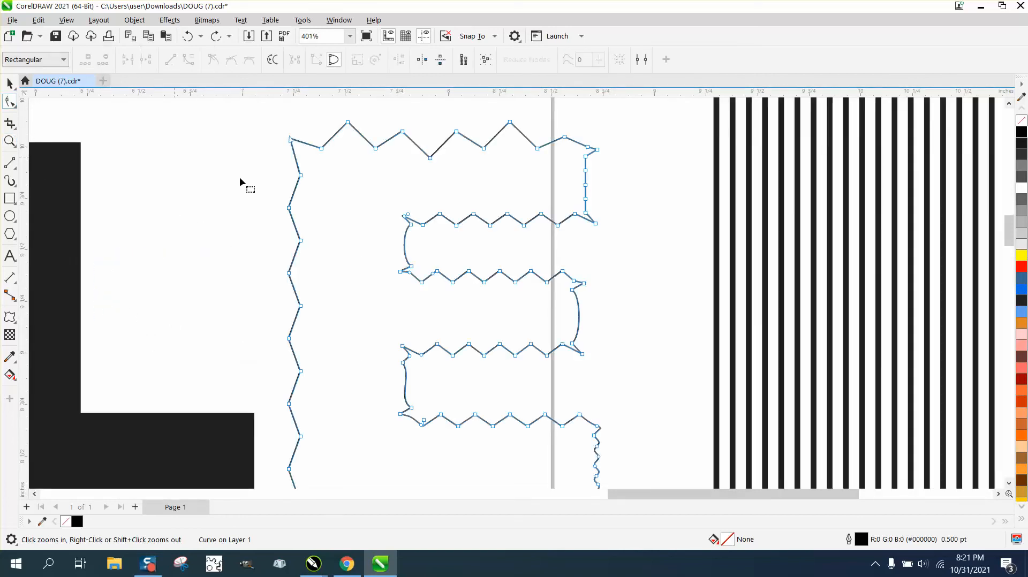
drag(318, 214, 298, 448)
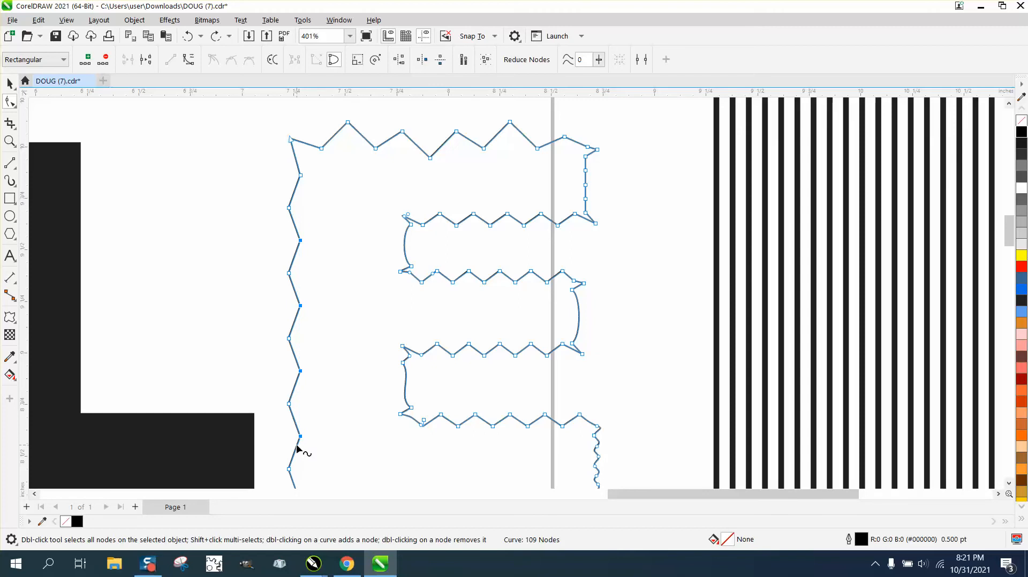
key(Delete)
scroll(259, 308, down, 1)
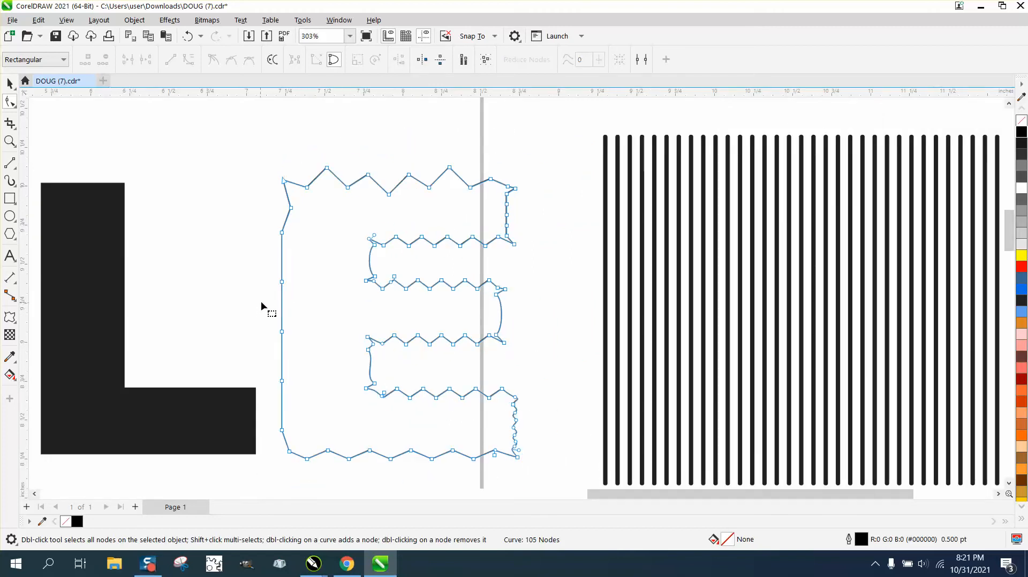
- Pull one upper and one lower node on the E's straightened outer vertical edge inward to form two deeper notches
double_click(281, 282)
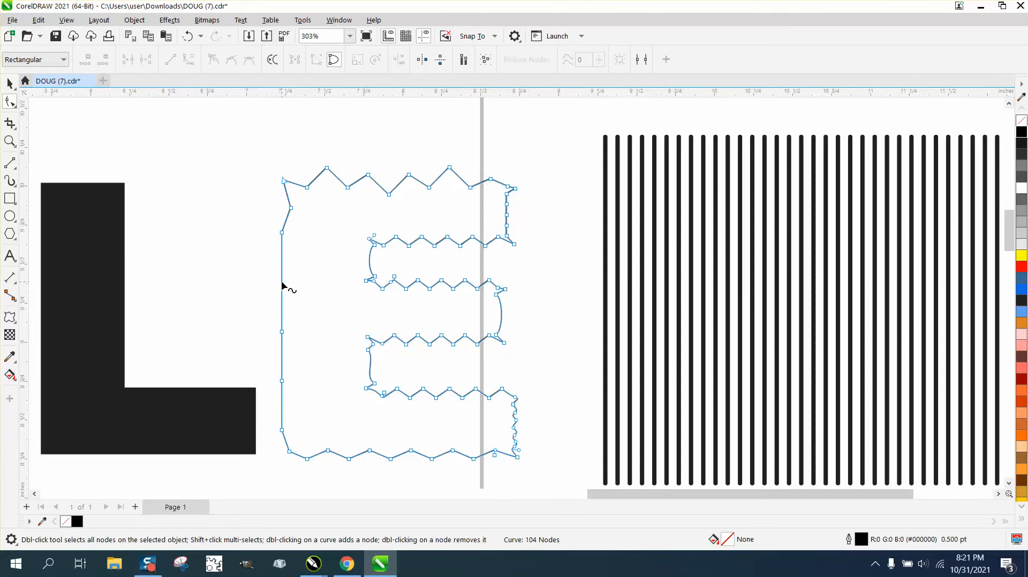
drag(282, 282, 289, 281)
drag(296, 282, 299, 282)
key(Delete)
click(282, 383)
mouse_move(282, 384)
mouse_down()
mouse_move(298, 384)
mouse_move(295, 372)
mouse_up()
- Move the reshaped E outline onto the vertical line group and intersect the two
click(15, 88)
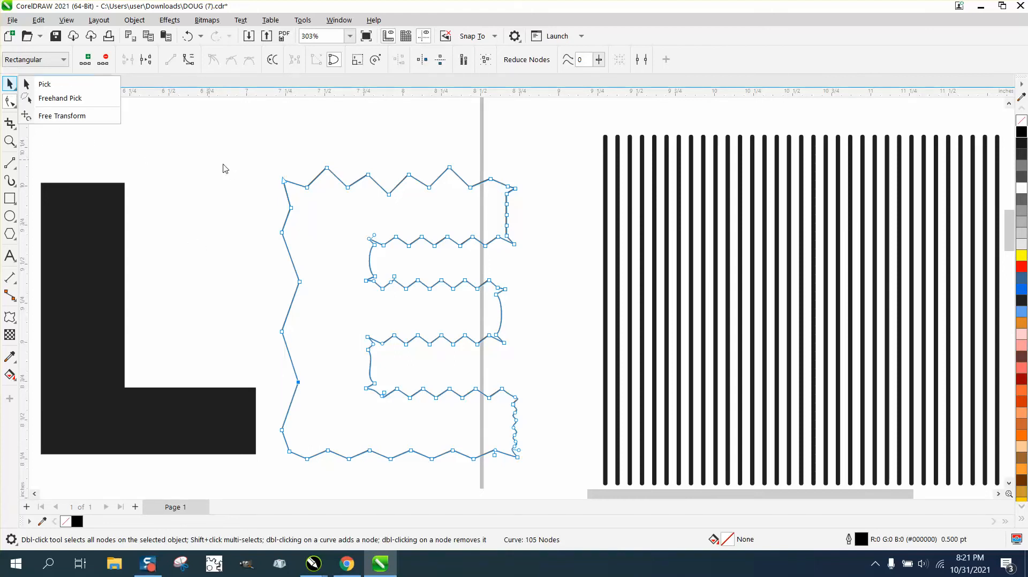
click(48, 84)
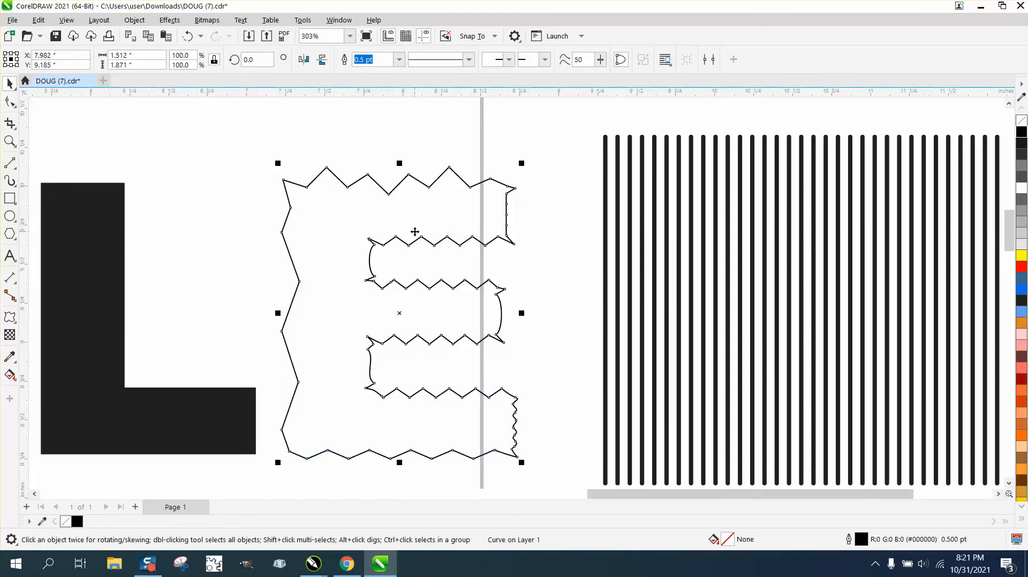
drag(415, 232, 774, 229)
scroll(458, 145, down, 1)
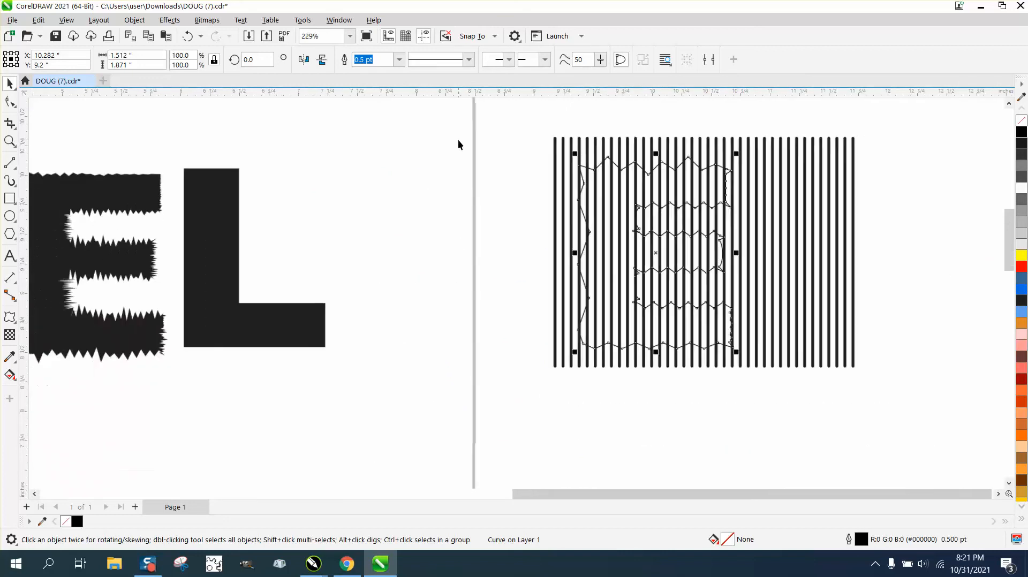
shift+click(555, 152)
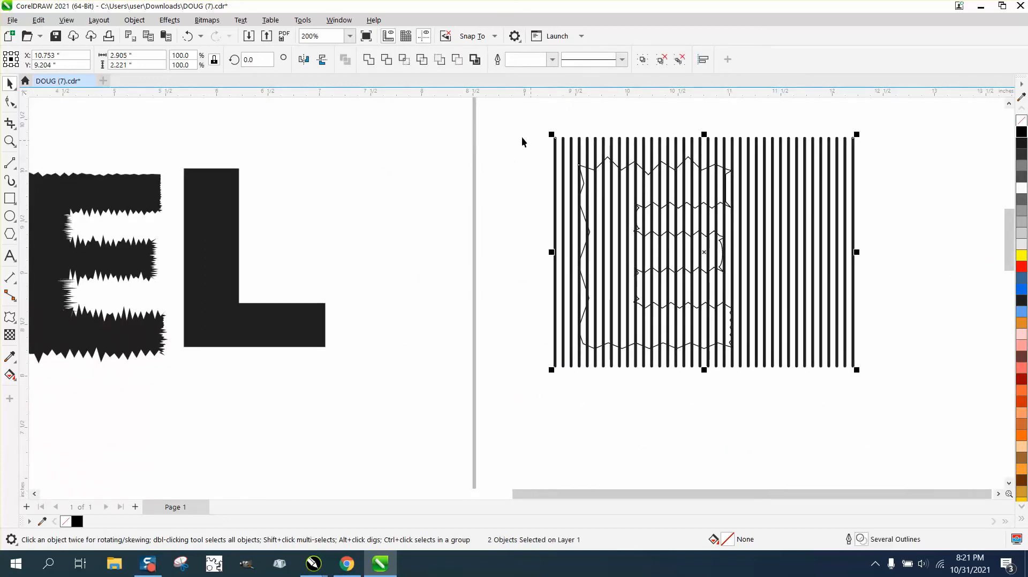
click(405, 62)
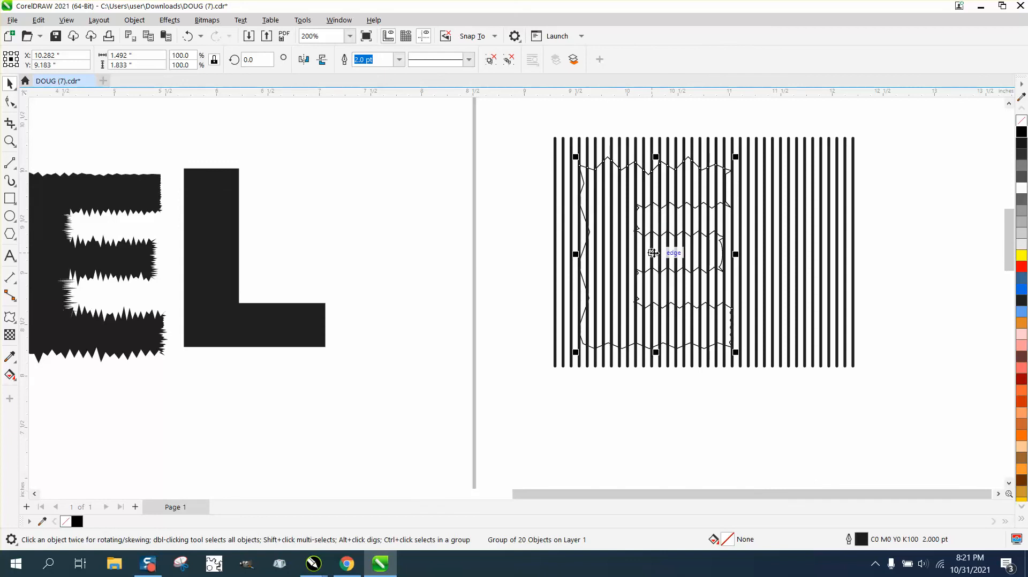
- Move the intersected E stripes off the vertical line group onto empty space beside the L and ungroup them
drag(655, 253, 438, 250)
click(540, 225)
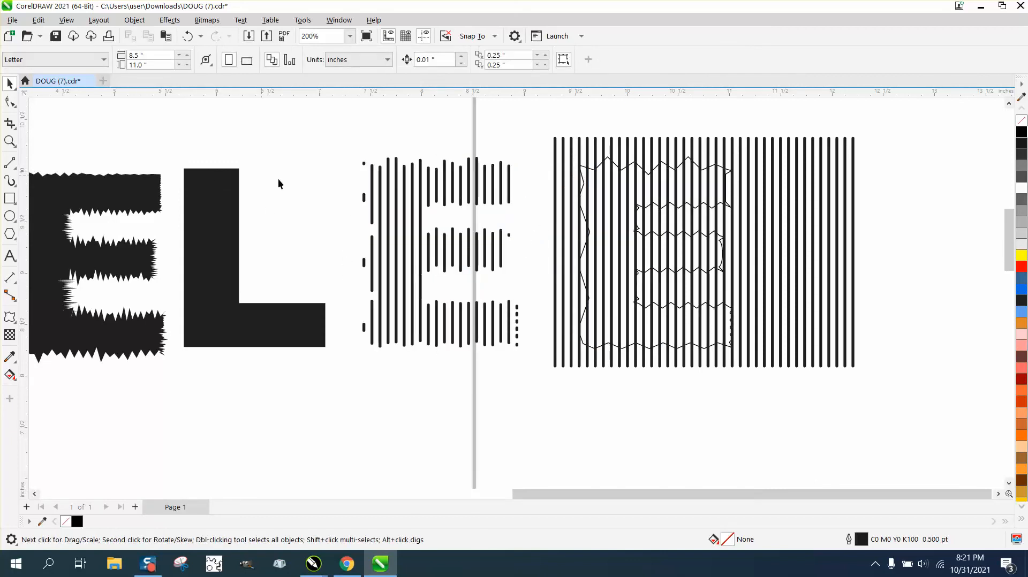
click(376, 188)
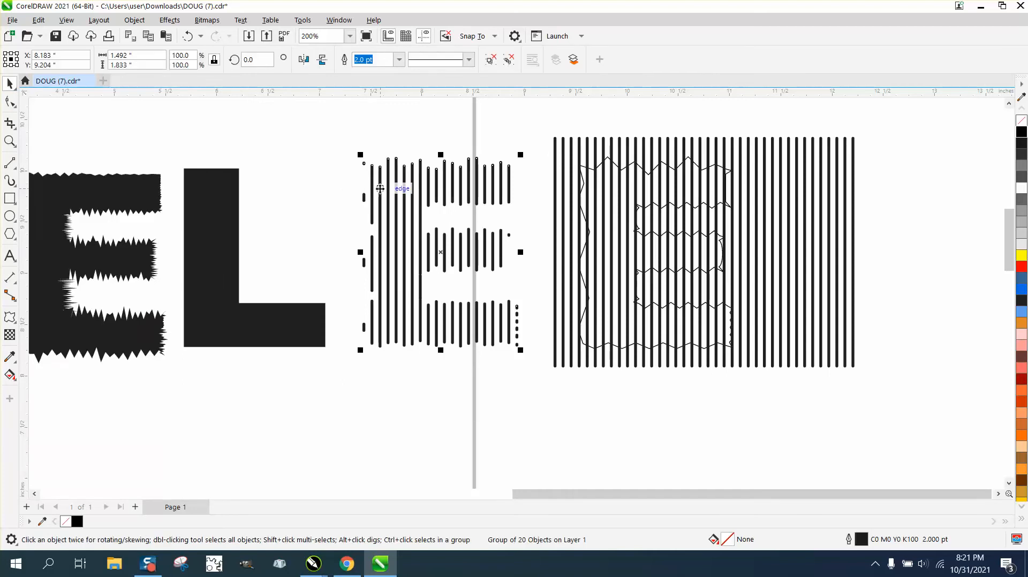
click(134, 19)
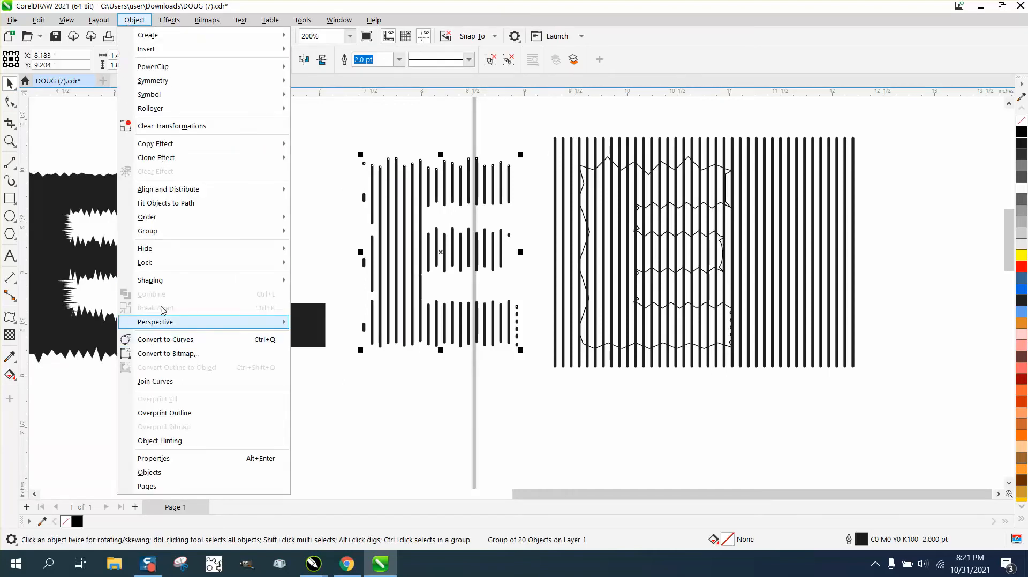
mouse_move(145, 238)
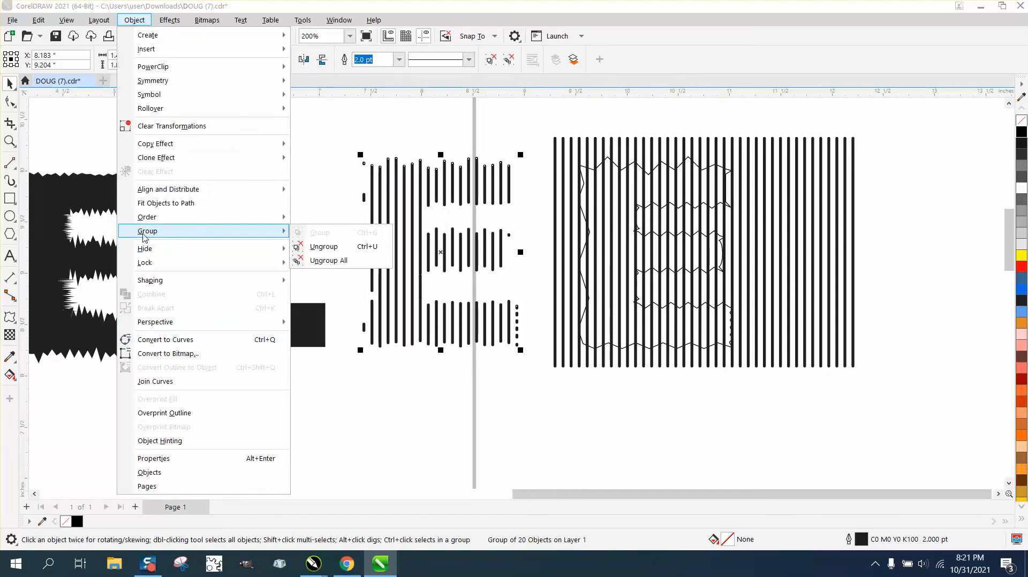
click(324, 246)
click(346, 205)
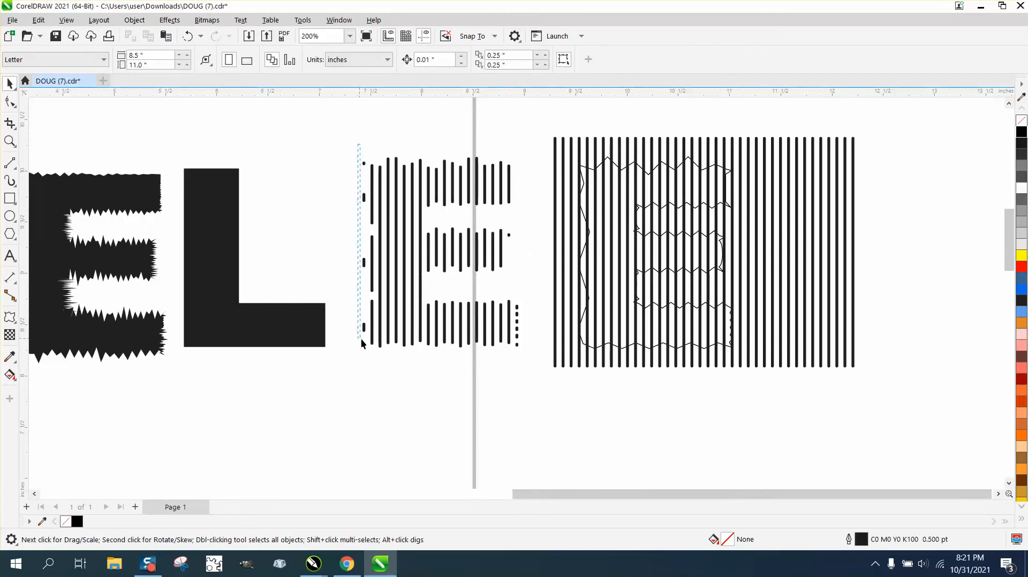
- Delete the columns of short dash fragments at both outer sides of the striped E
drag(361, 338, 365, 344)
key(Delete)
drag(521, 296, 510, 371)
key(Delete)
- Break apart the striped E's outermost line at the arm ends and delete its stray dot beside the middle arm
click(509, 234)
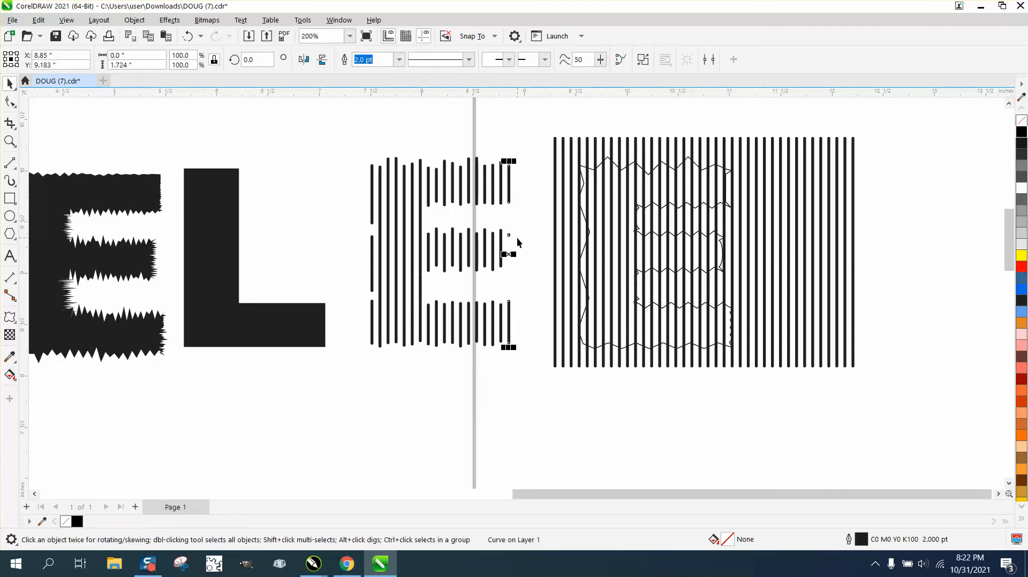
click(133, 21)
click(180, 310)
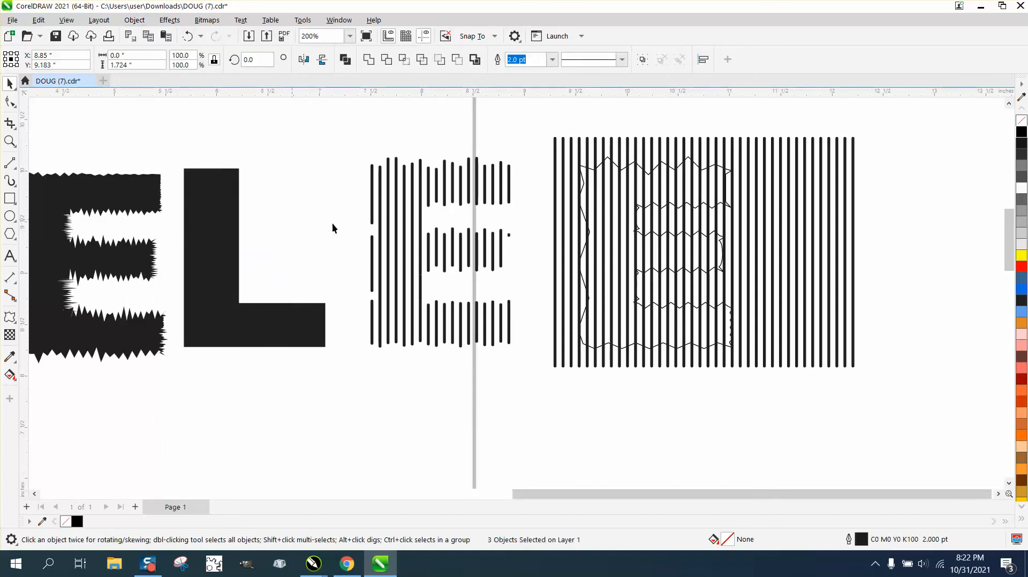
click(508, 234)
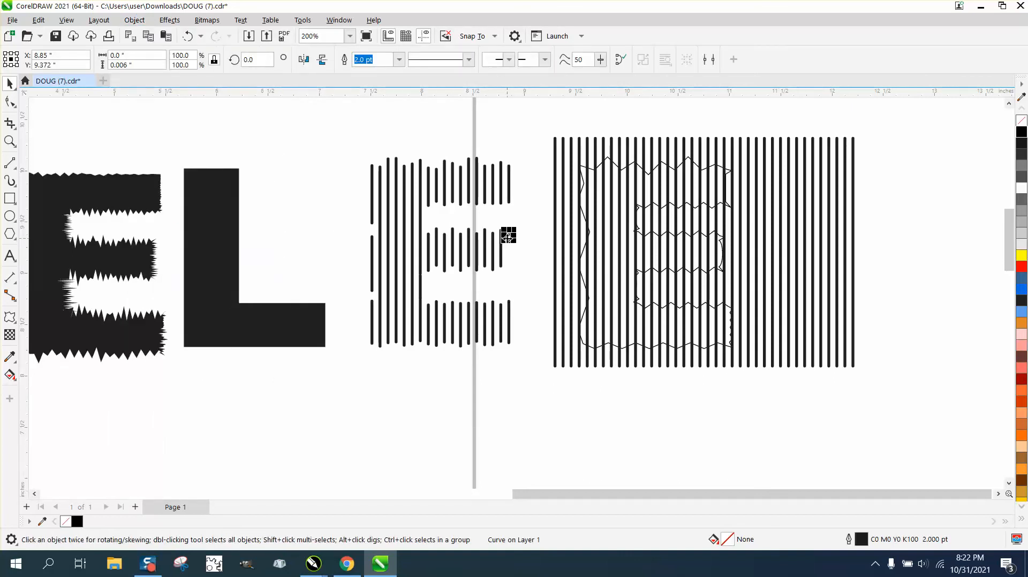
key(Delete)
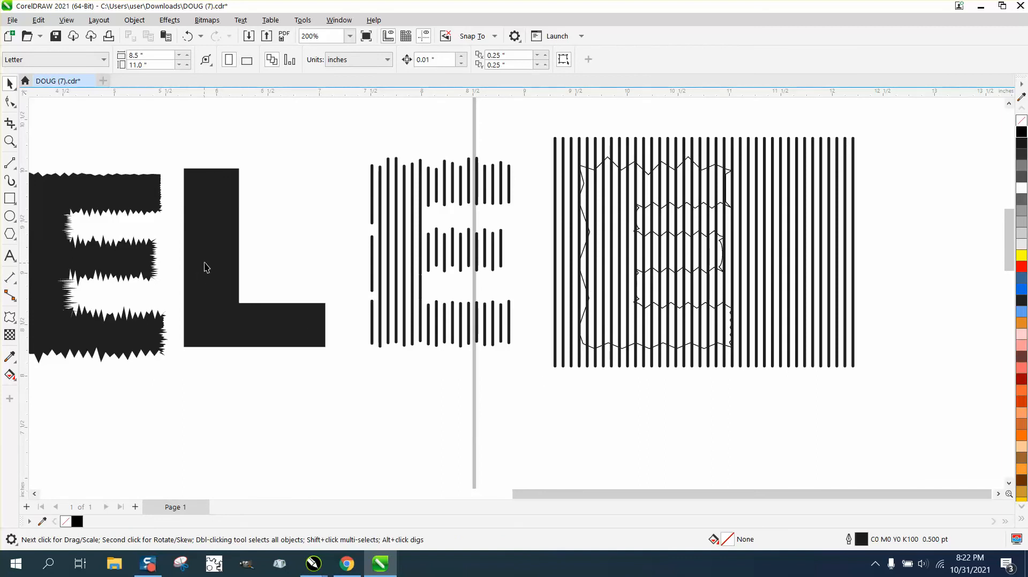
- Apply the Stamp distortion preset to the solid letter L
click(211, 244)
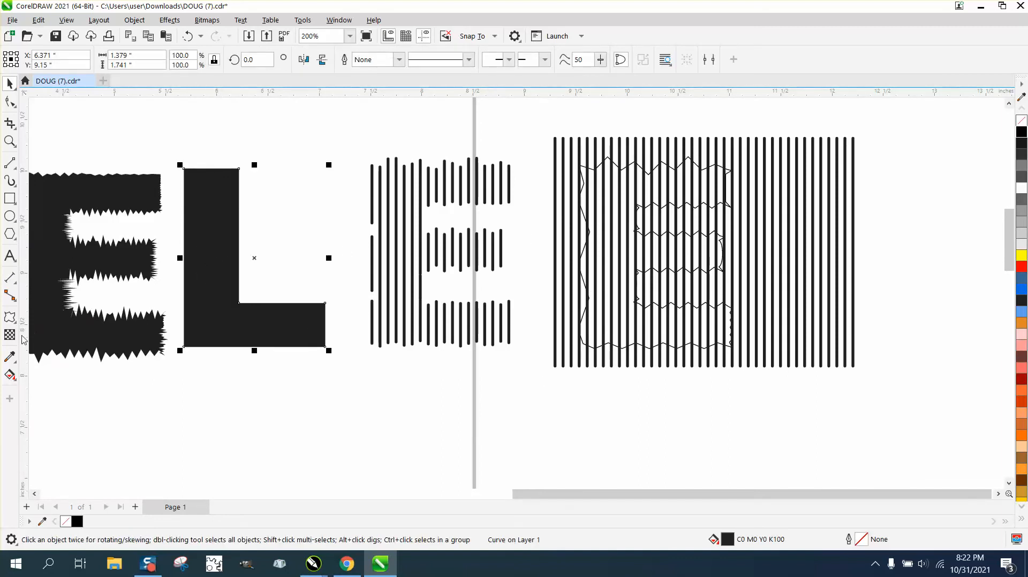
click(10, 318)
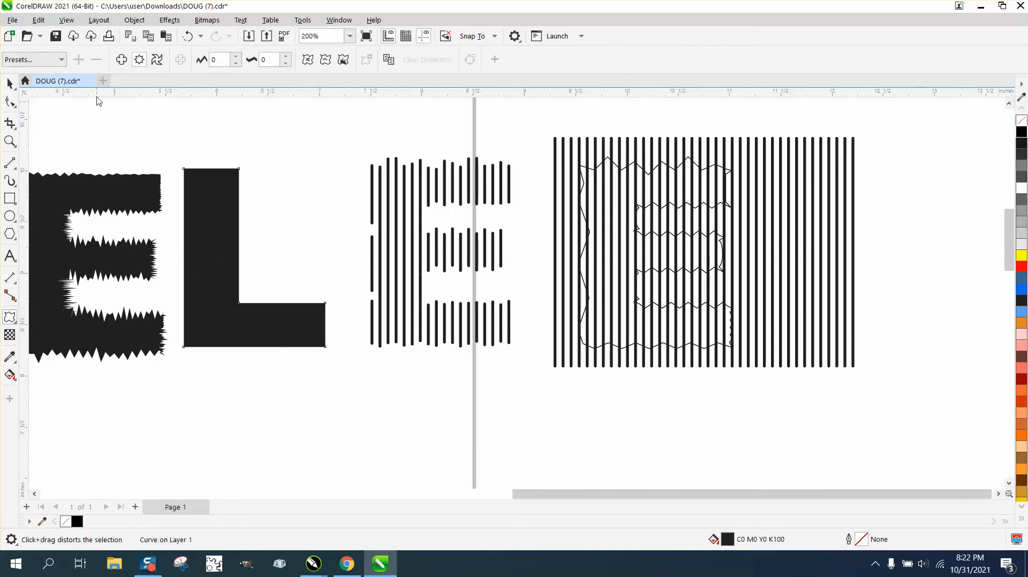
click(63, 60)
click(40, 108)
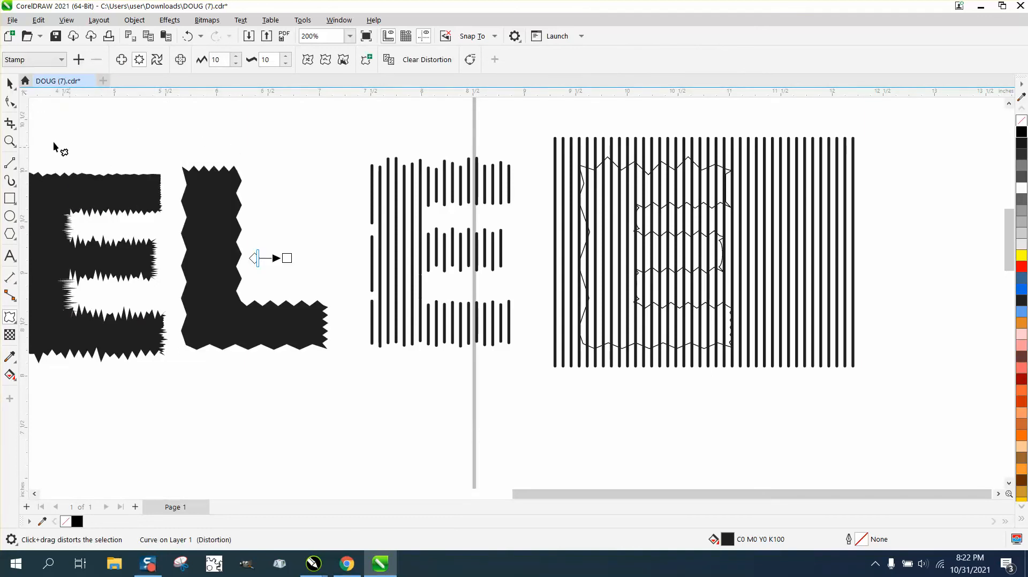
- Convert the distorted L to curves so its zigzag nodes can be edited
click(9, 141)
drag(166, 149, 309, 213)
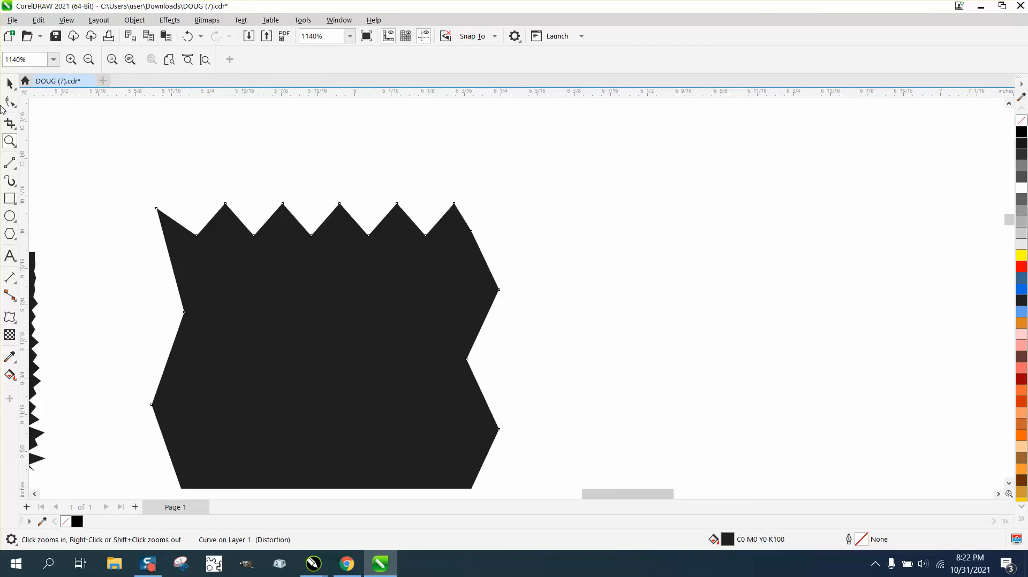
key(F10)
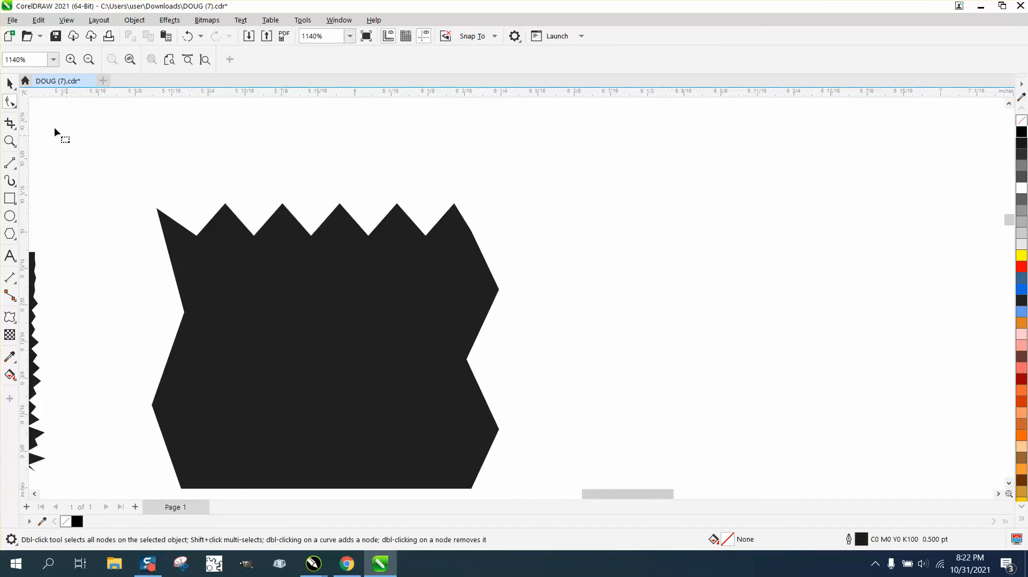
click(9, 83)
click(264, 238)
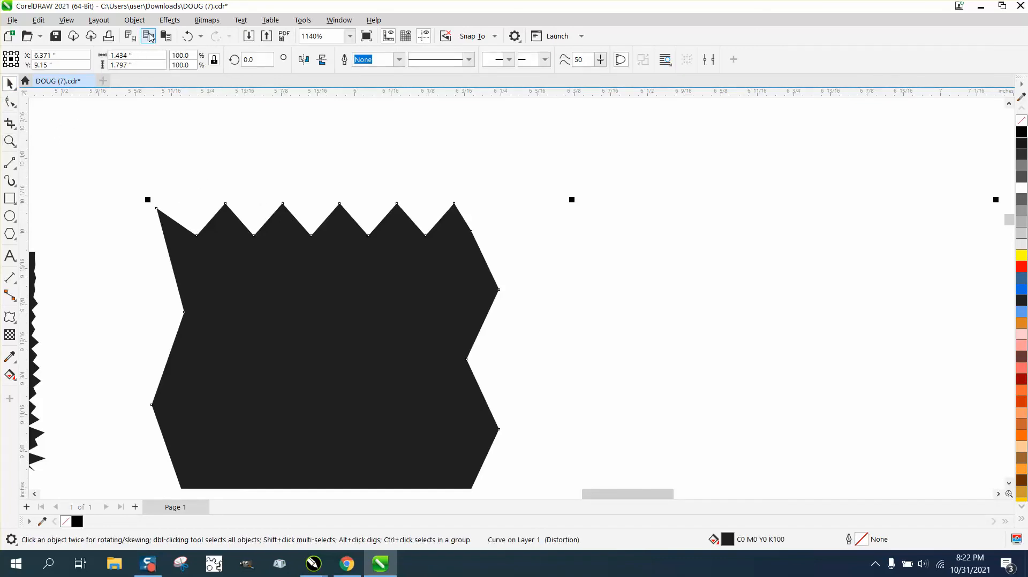
click(134, 20)
click(164, 338)
- Select the five zigzag peak nodes along the L's top edge and lower them slightly
click(9, 102)
drag(207, 191, 474, 223)
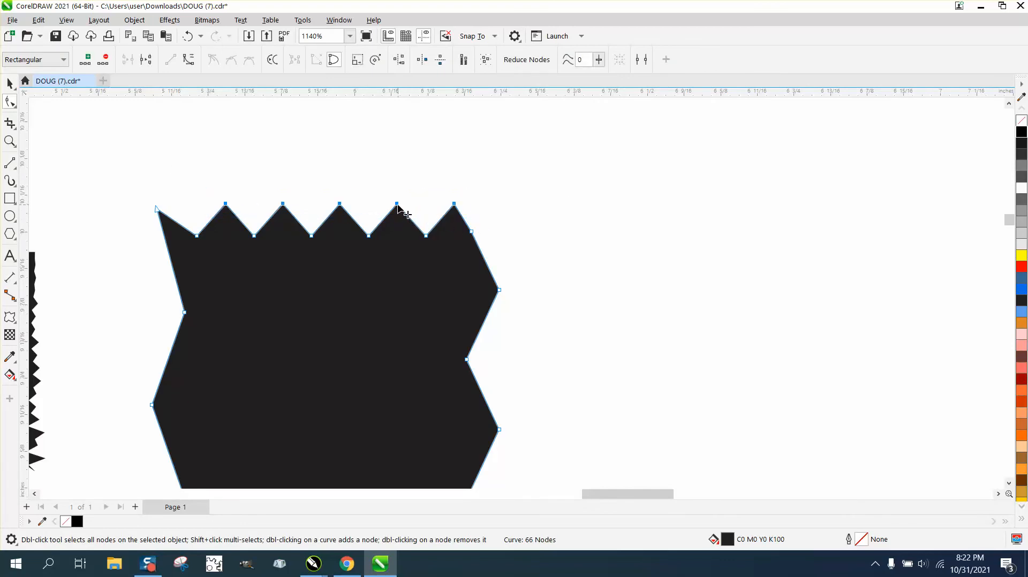
mouse_move(400, 210)
mouse_down()
mouse_move(400, 162)
mouse_move(406, 202)
mouse_move(397, 214)
mouse_up()
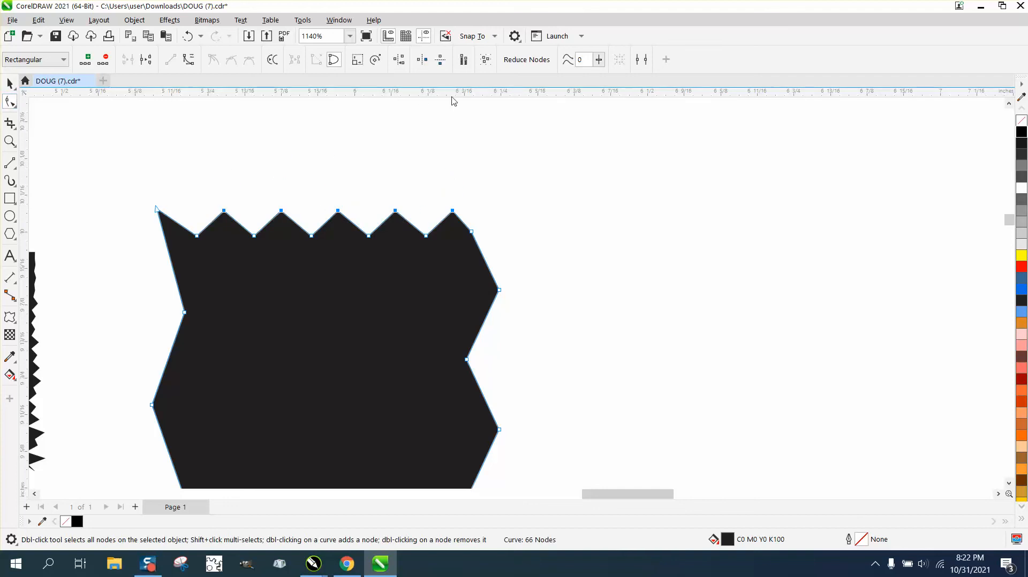
- Try a smooth zipper distortion on the L's top edge, and undo all the L's edits back to its plain shape
click(12, 319)
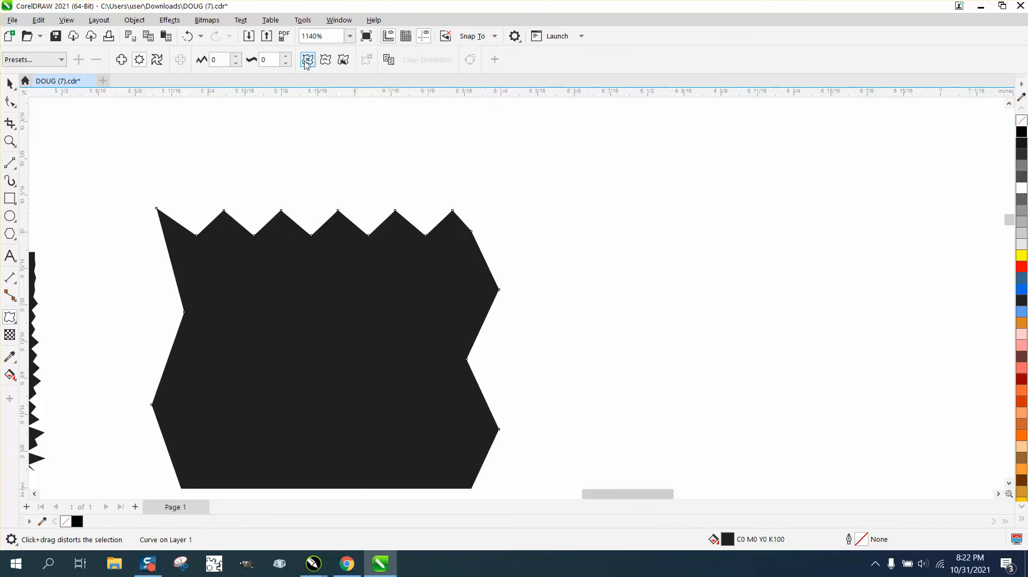
click(325, 60)
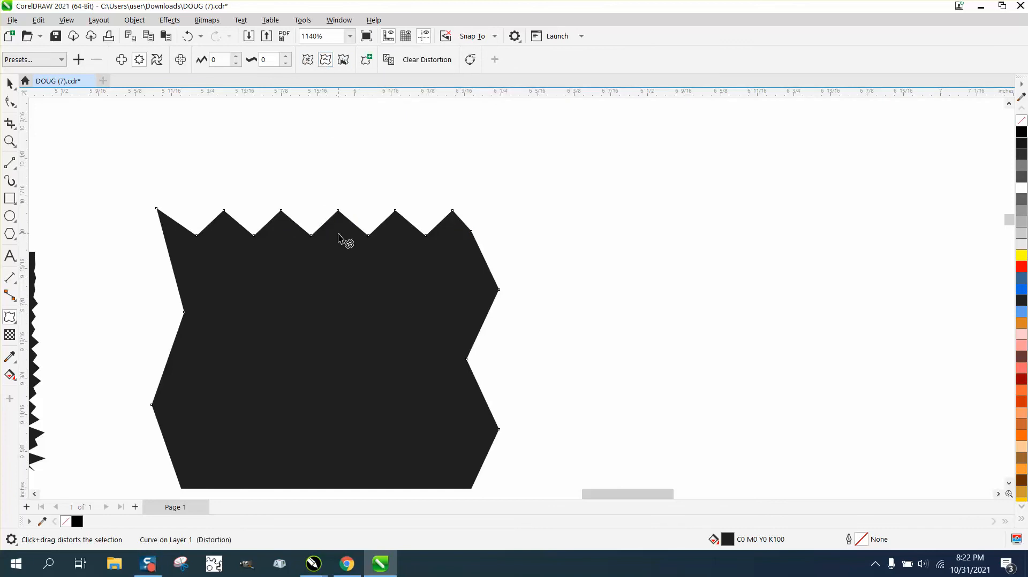
drag(338, 212, 338, 227)
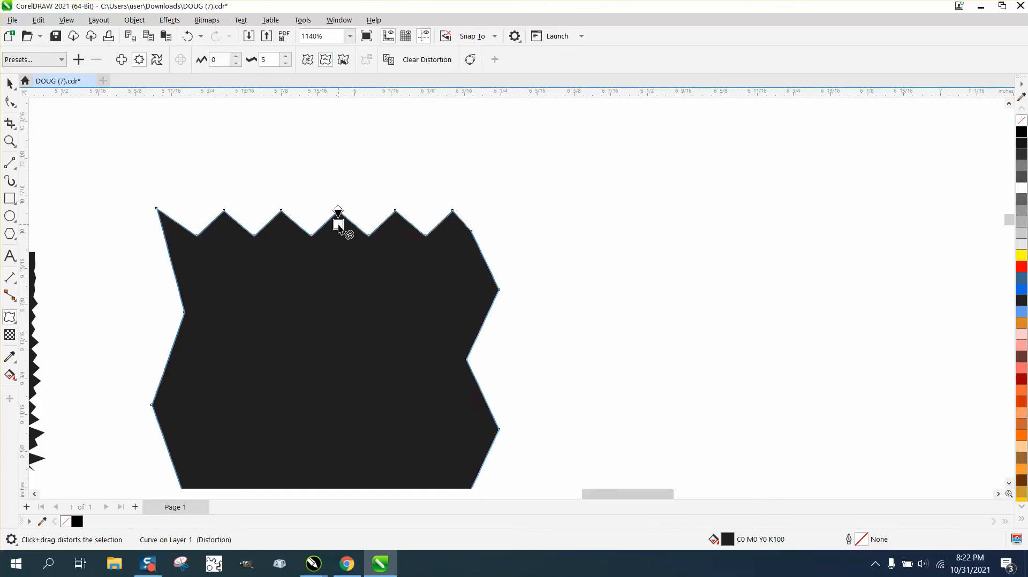
click(189, 36)
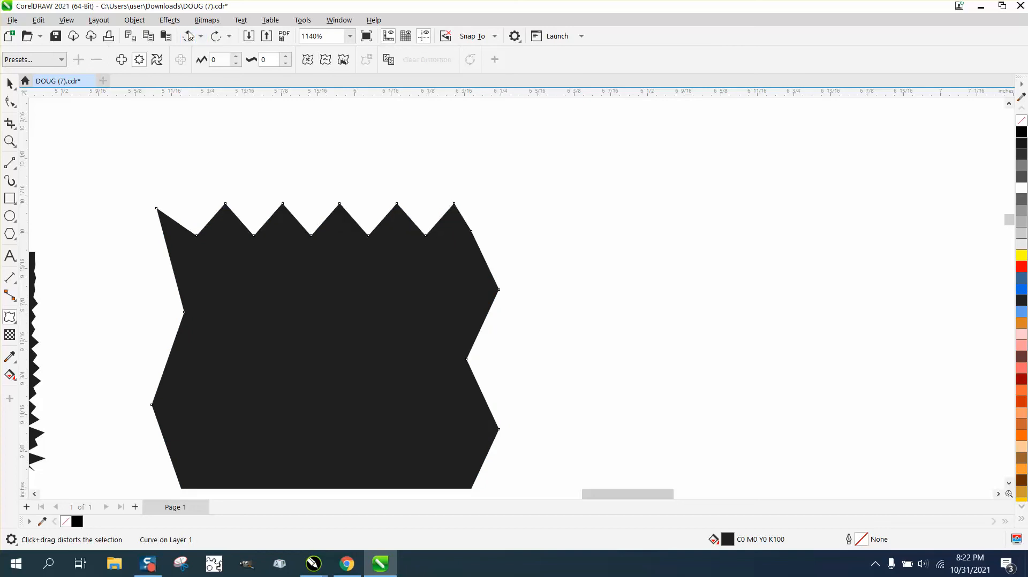
click(188, 35)
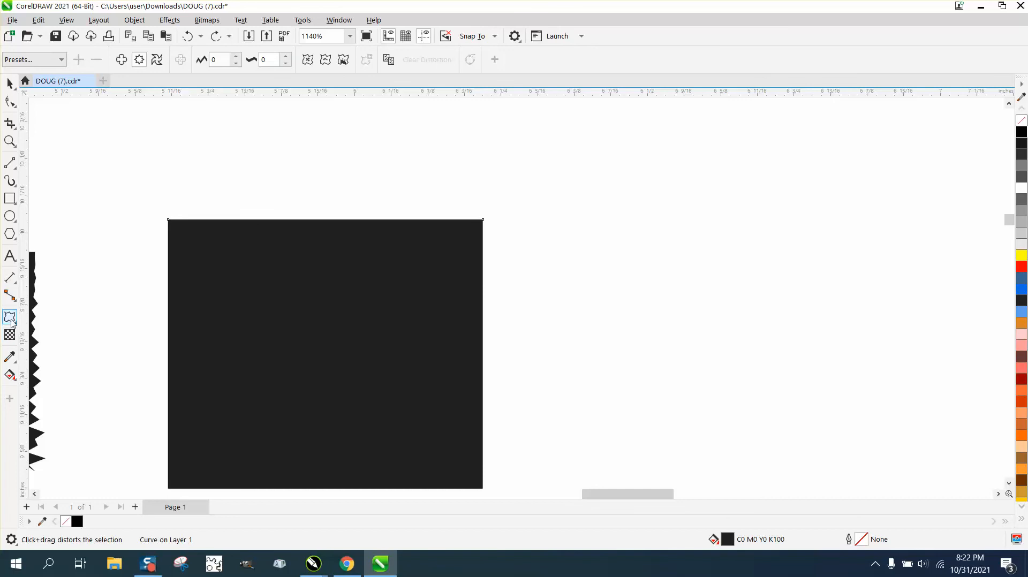
- Apply the Stamp distortion preset with local distortion to the L, and add a small zipper distortion from its top edge
click(60, 60)
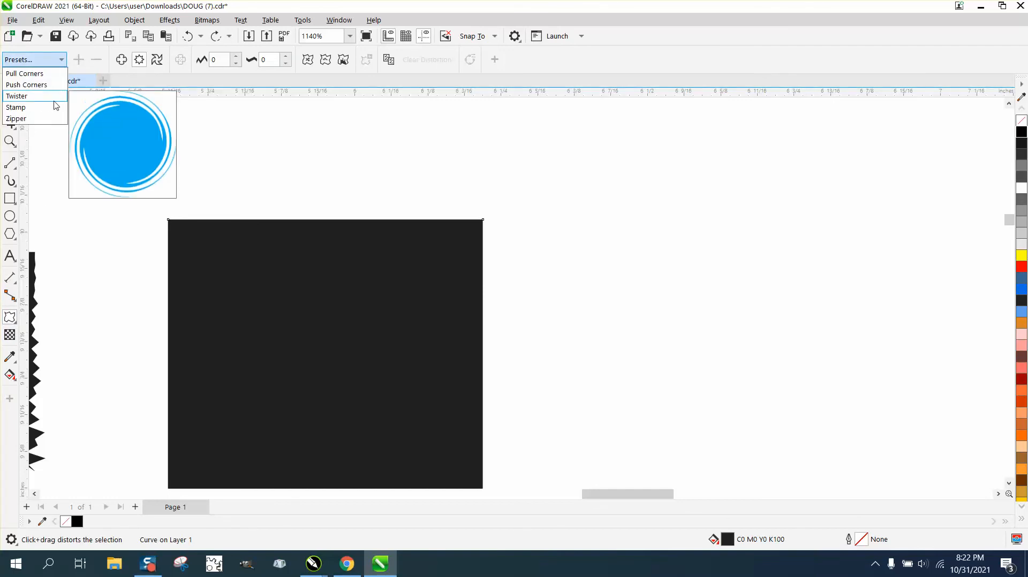
click(36, 110)
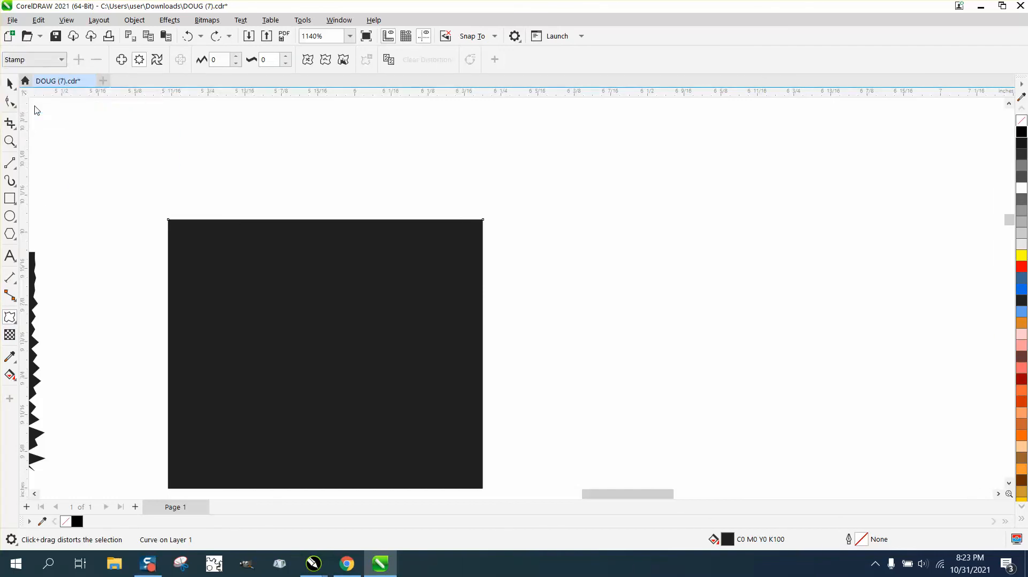
click(343, 62)
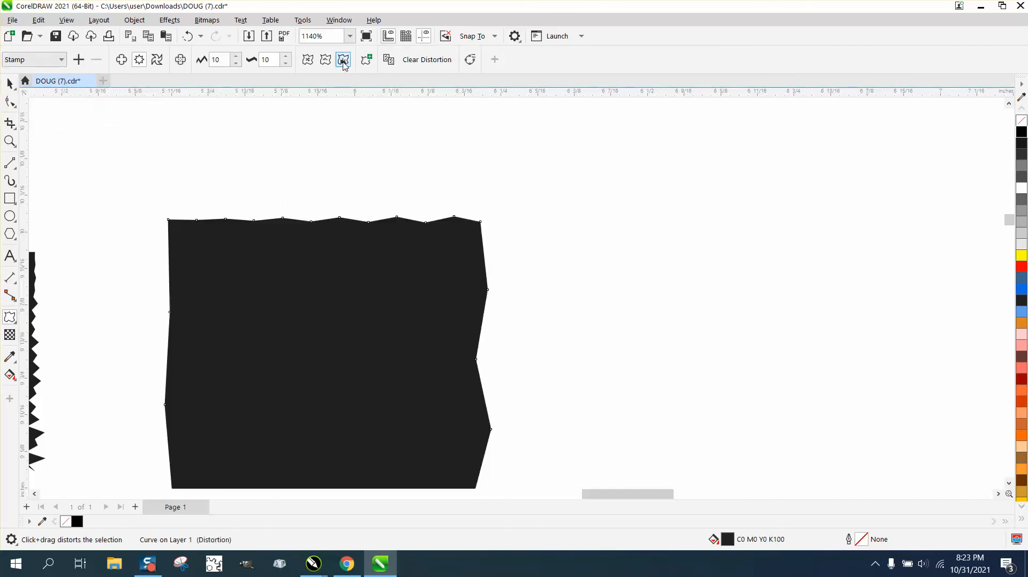
drag(341, 217, 347, 210)
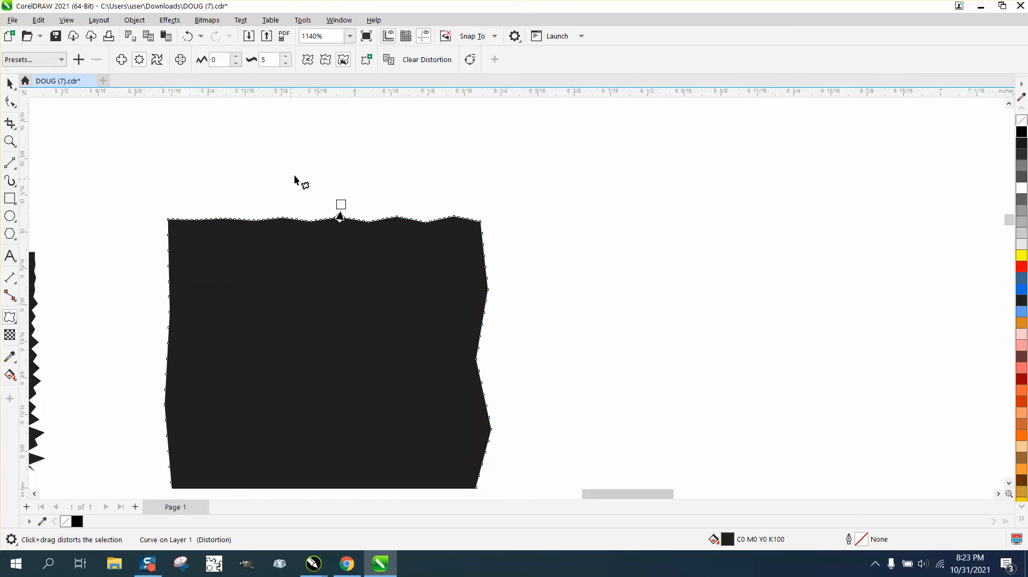
- Convert the locally distorted L to curves
scroll(329, 181, down, 4)
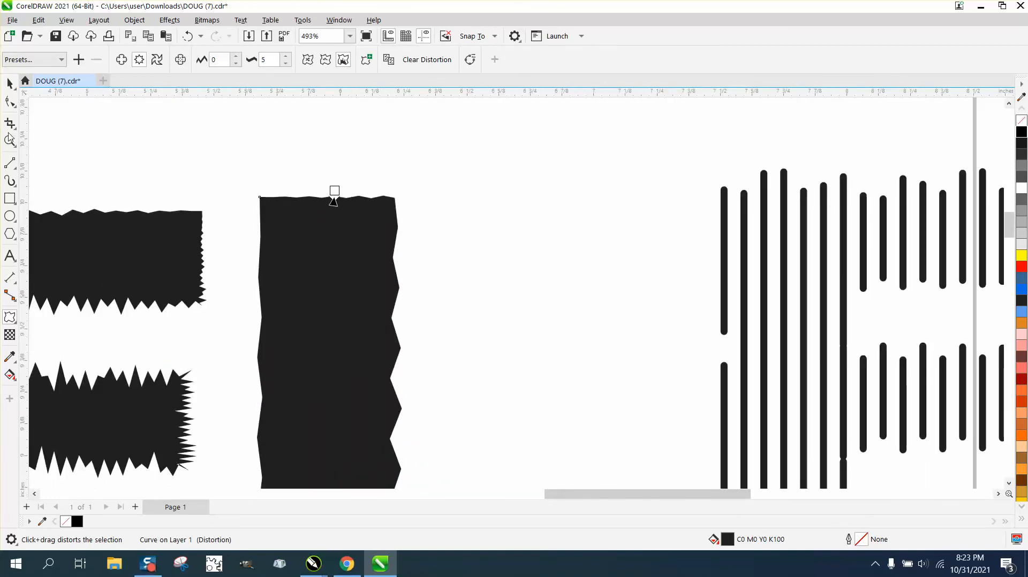
click(9, 138)
drag(239, 163, 482, 239)
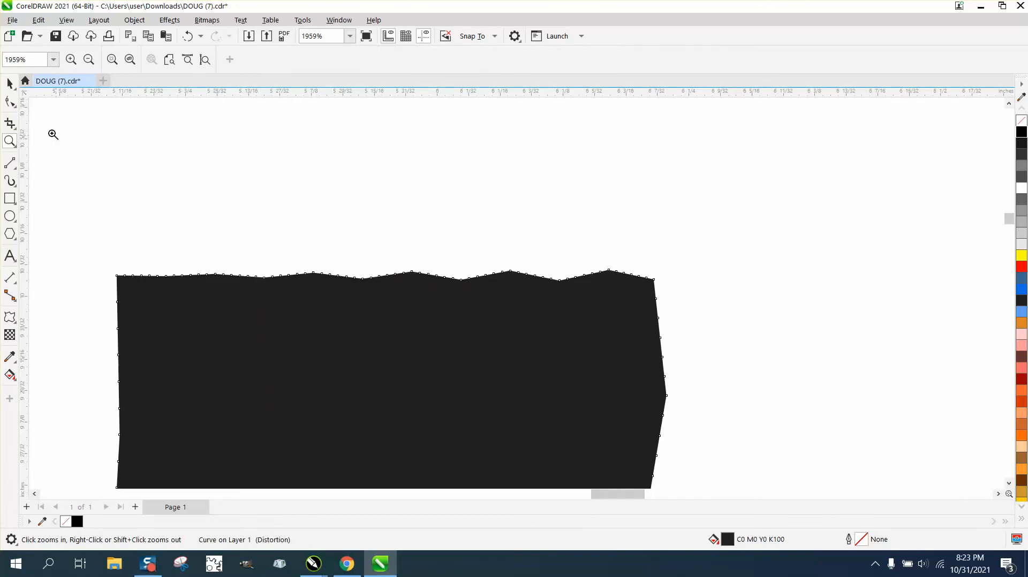
click(10, 102)
click(224, 261)
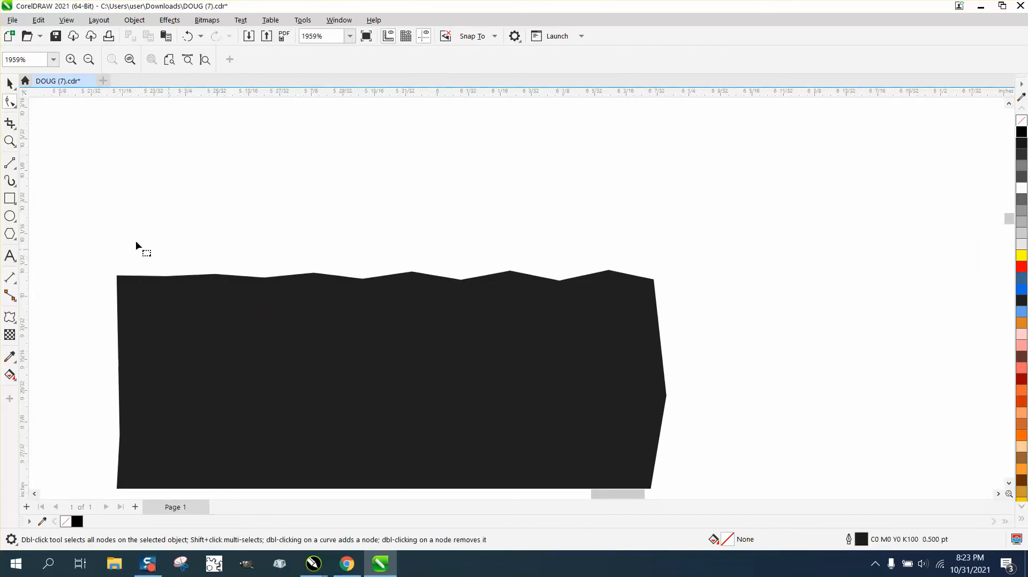
key(space)
click(180, 286)
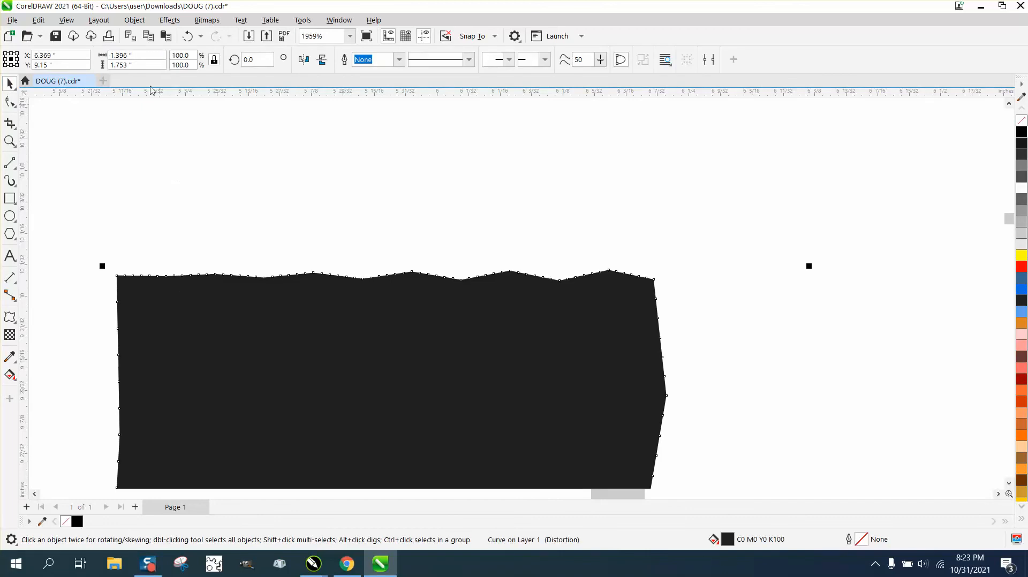
click(134, 20)
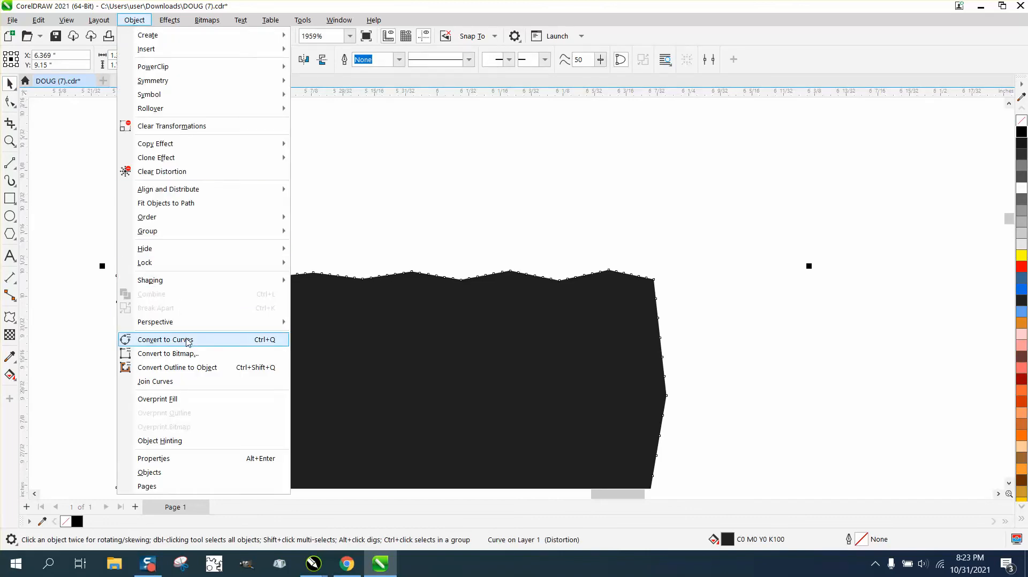
click(160, 339)
- Raise three separate groups of nodes along the L's top edge to form uneven bumps
click(10, 101)
drag(176, 266, 225, 251)
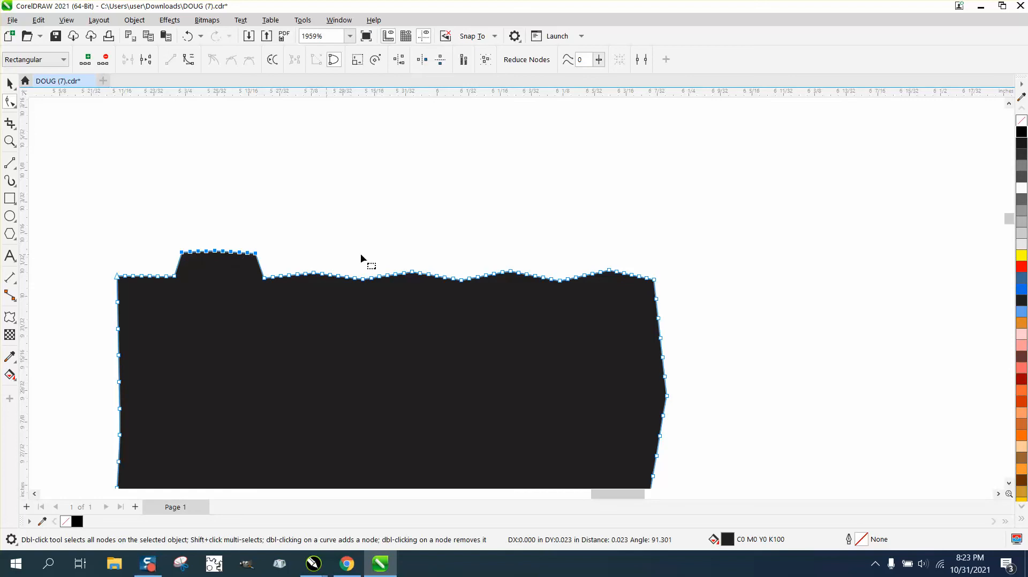
drag(382, 263, 412, 246)
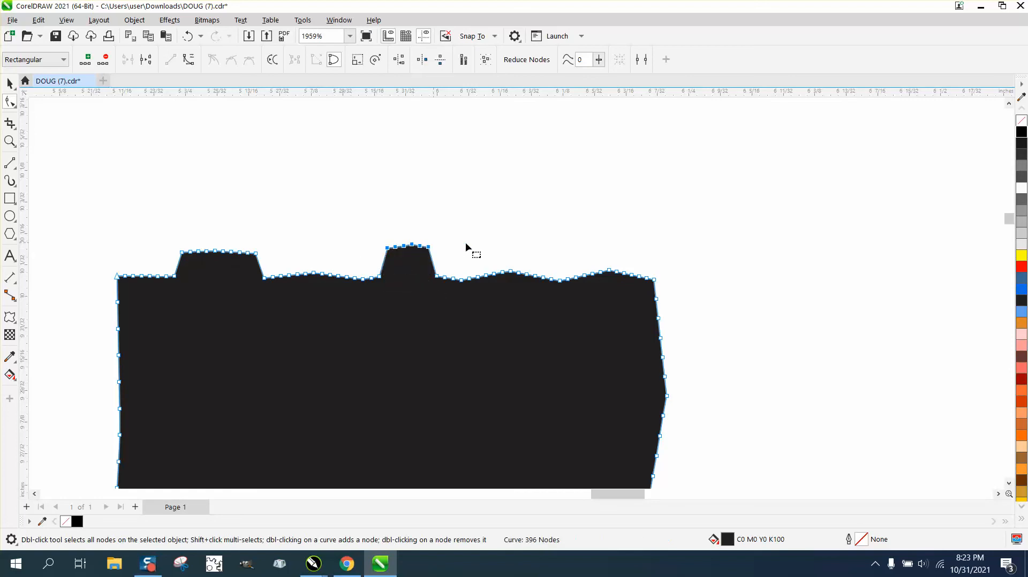
drag(550, 258, 578, 244)
scroll(394, 187, down, 5)
scroll(386, 188, up, 1)
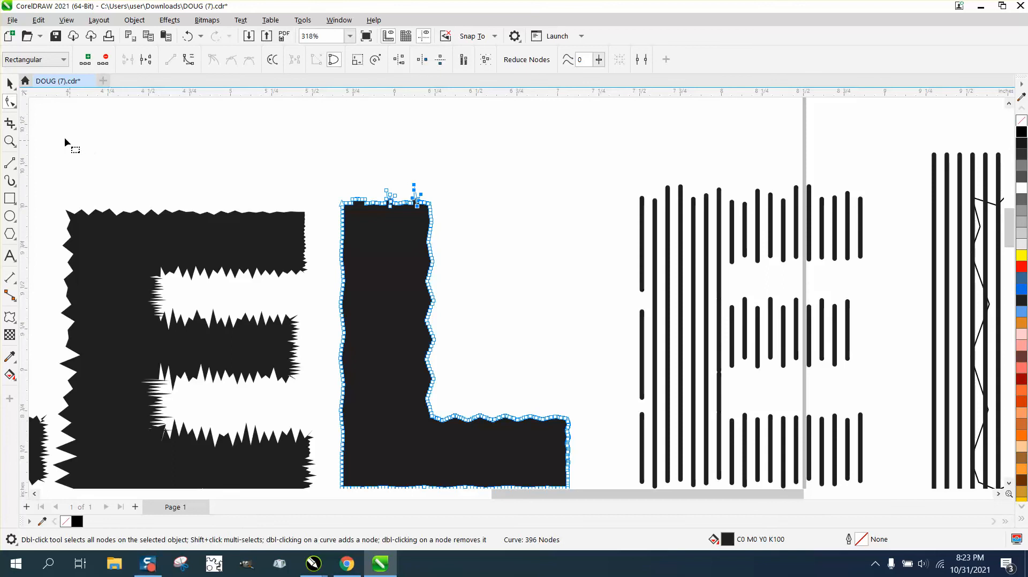
click(10, 83)
scroll(274, 175, down, 1)
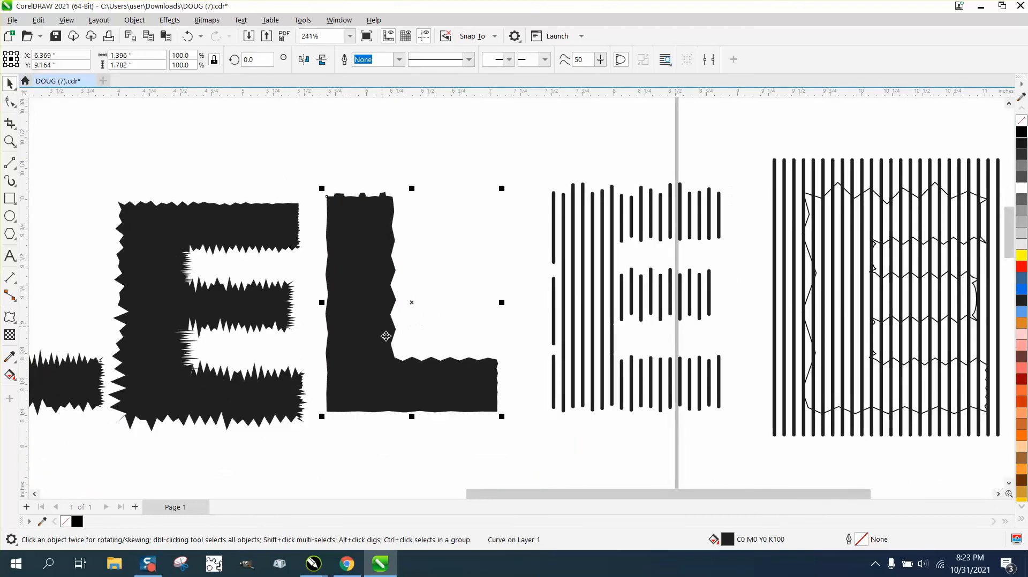
- Move the vertical-line group and the bumpy L above the other letters so they overlap, and shift the black E slightly lower
click(313, 187)
drag(543, 431, 542, 430)
scroll(386, 411, down, 2)
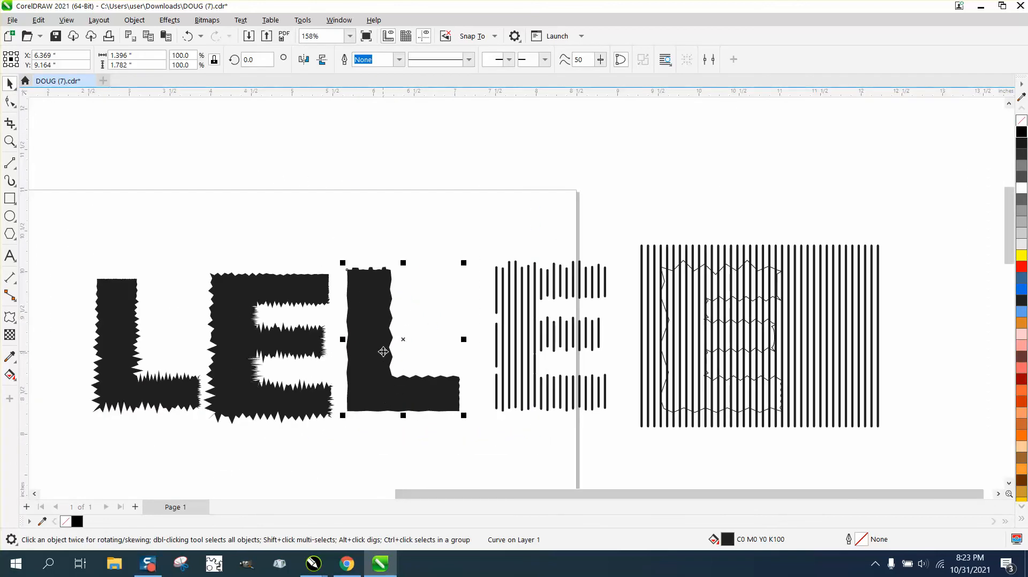
click(667, 332)
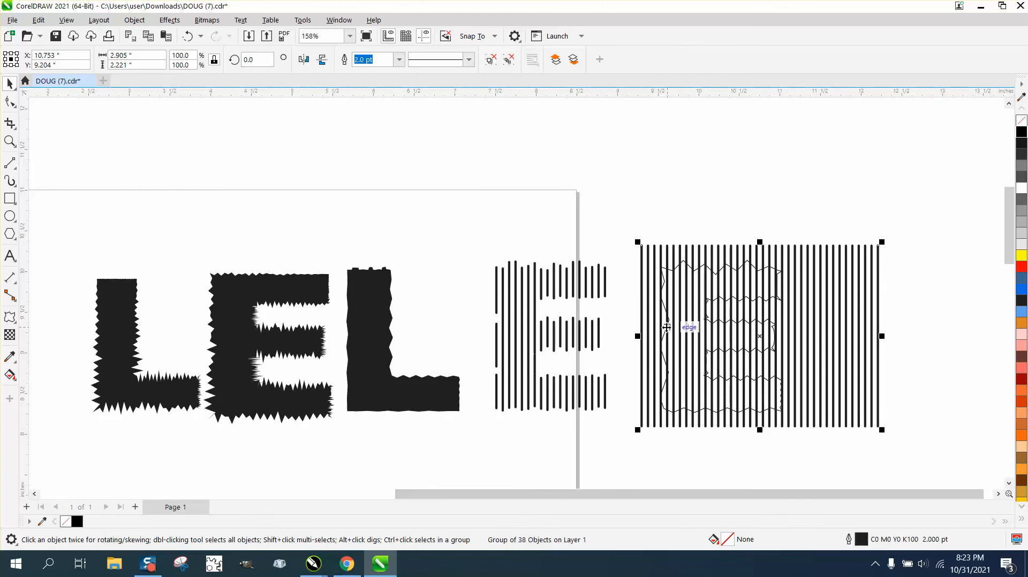
drag(676, 256, 491, 175)
drag(411, 155, 411, 155)
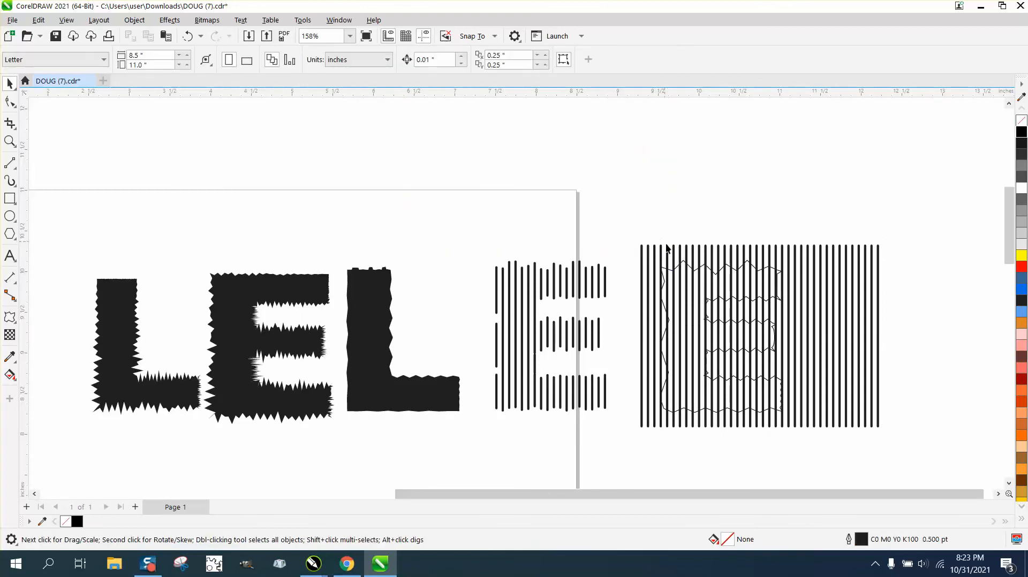
drag(668, 247, 273, 104)
drag(373, 369, 313, 209)
drag(289, 336, 301, 381)
scroll(370, 371, down, 2)
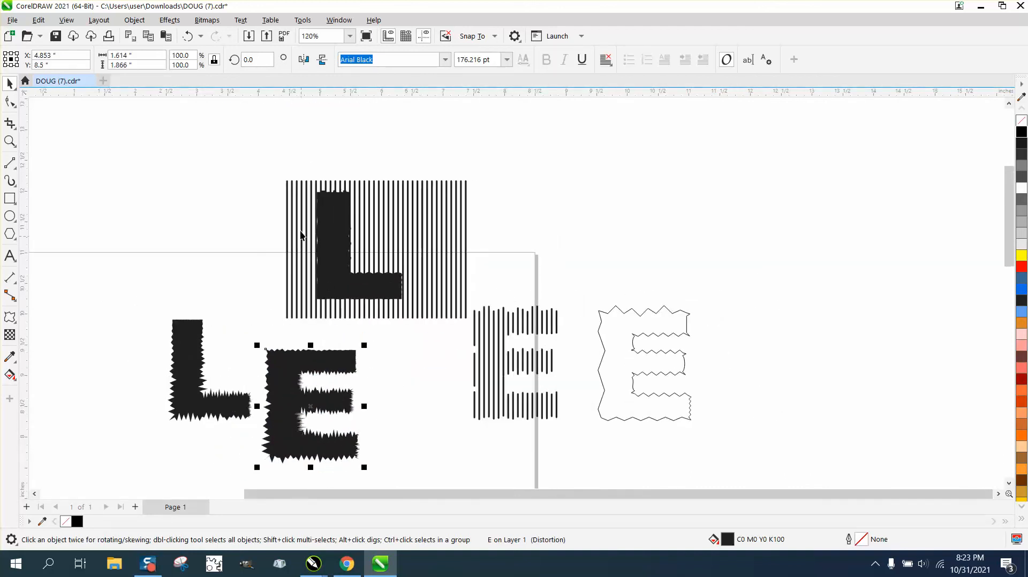
- Intersect the line group with the overlapping L, and move the resulting striped L out beside the originals
click(331, 215)
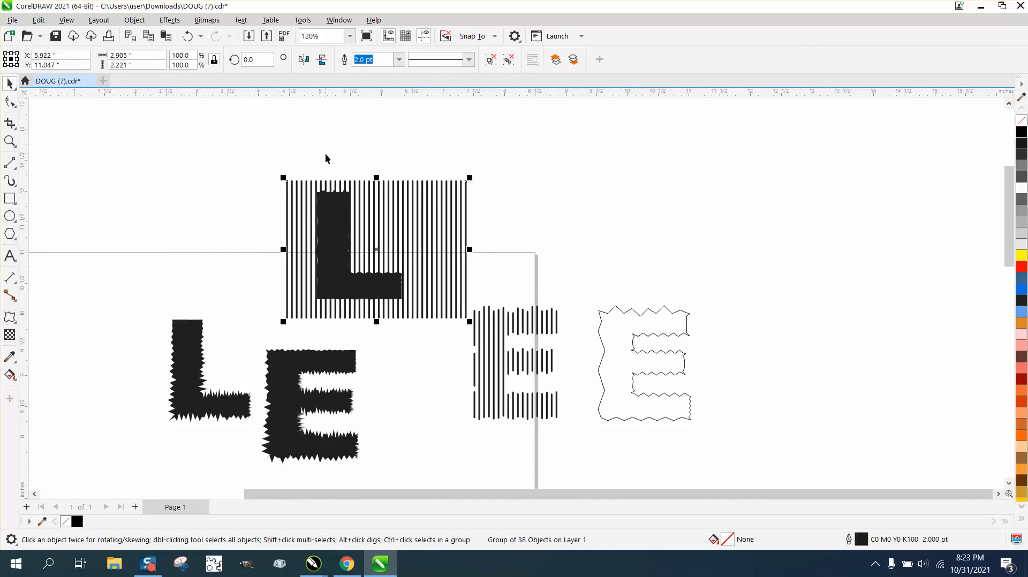
click(334, 228)
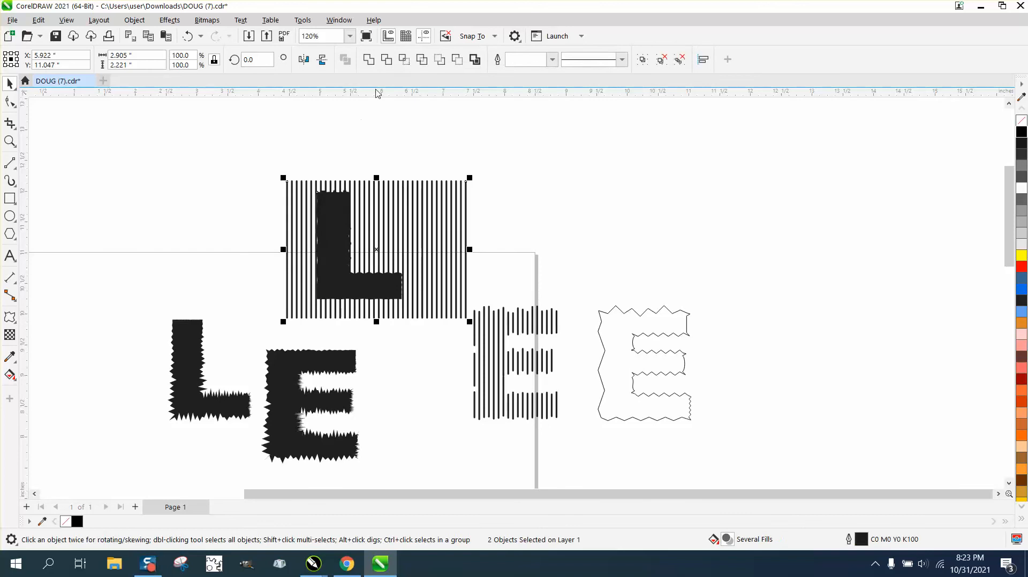
click(315, 297)
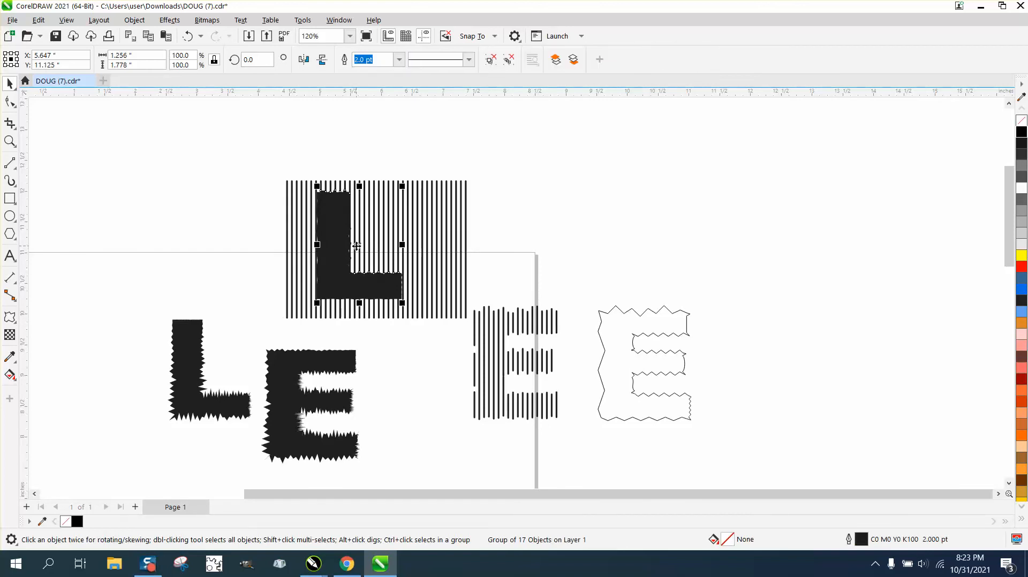
drag(357, 252, 560, 223)
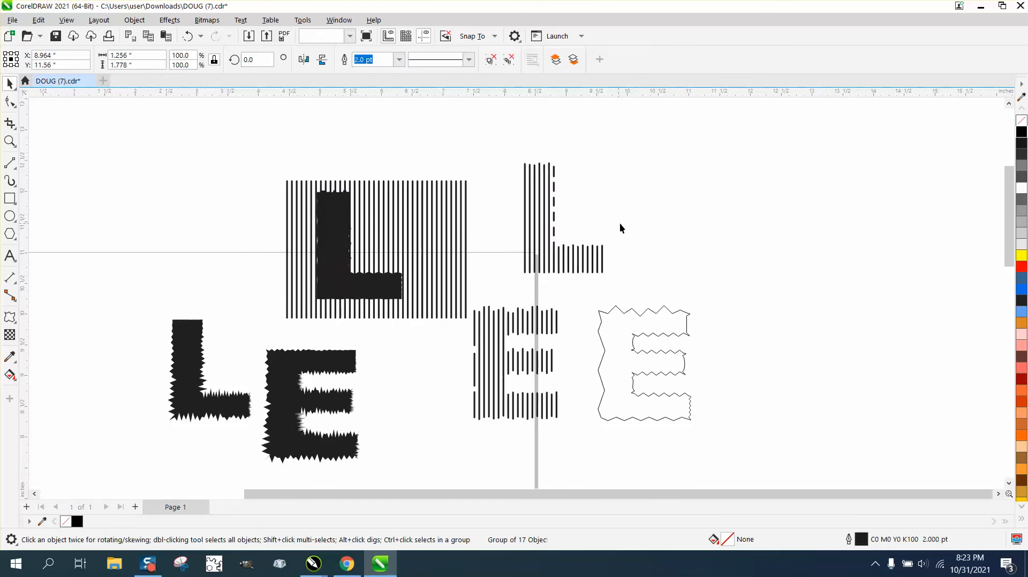
click(616, 222)
- Examine the striped L's line ends up close, and view it together with the other letters
click(10, 141)
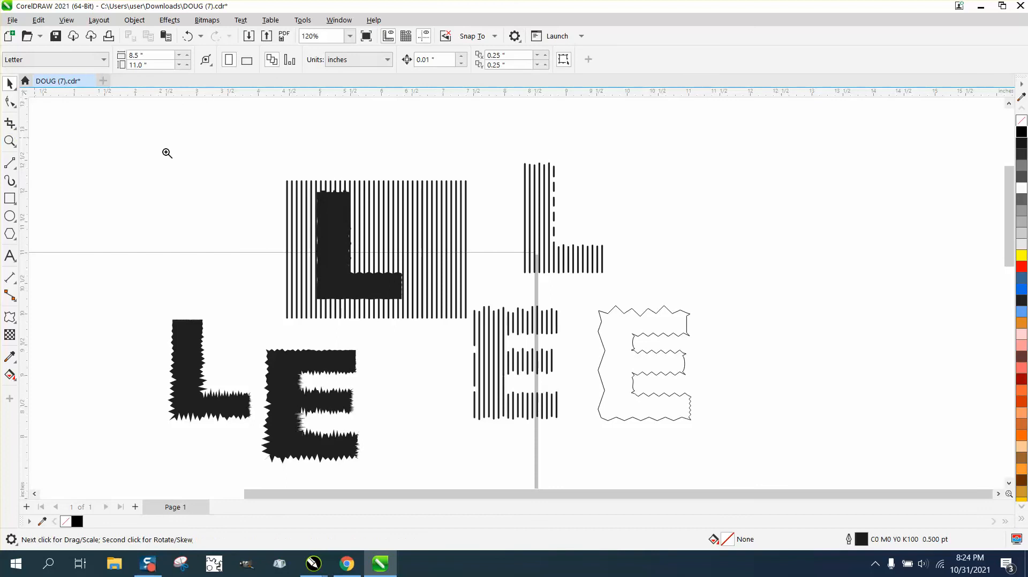
drag(493, 161, 666, 319)
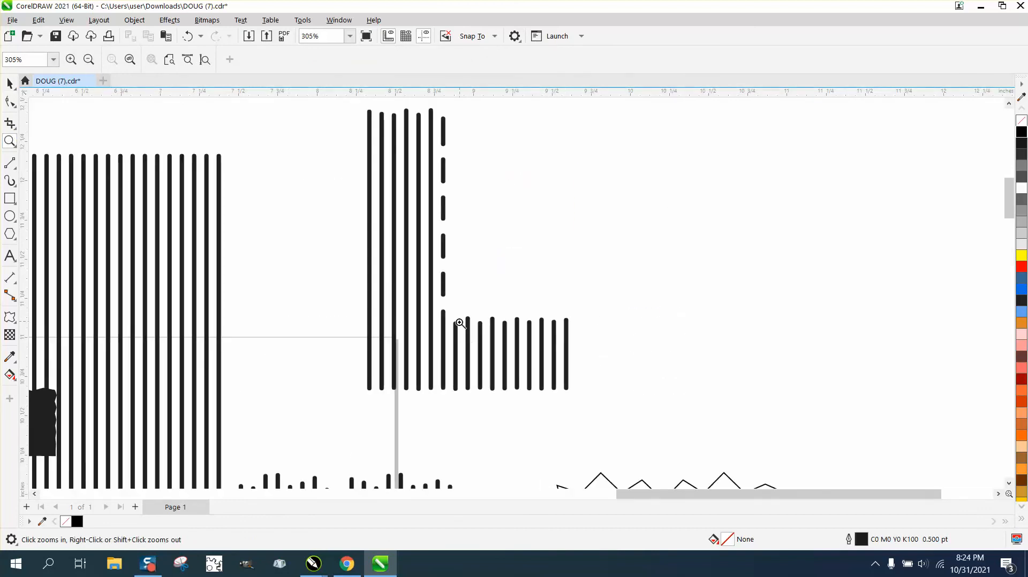
right_click(412, 331)
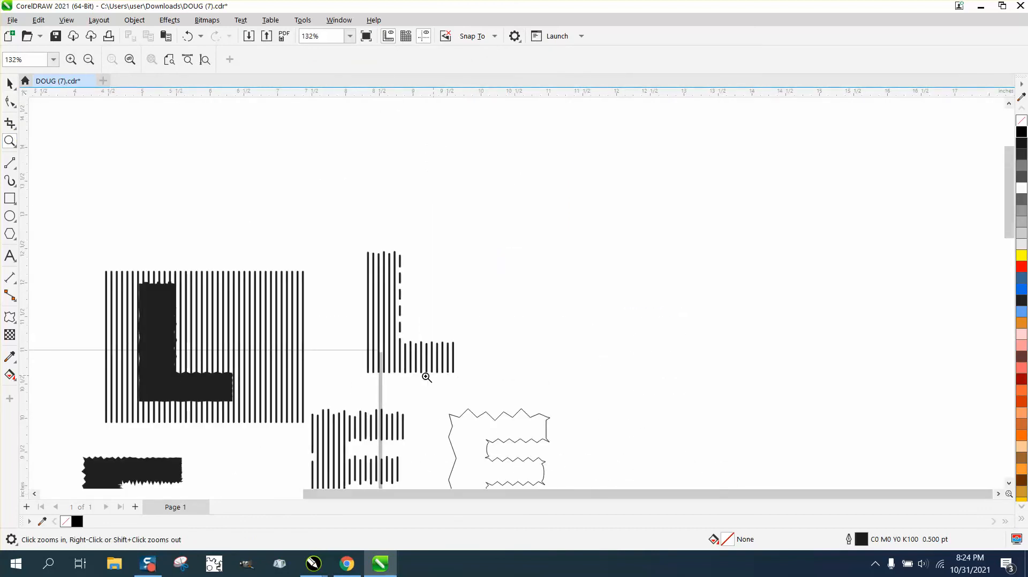
right_click(409, 371)
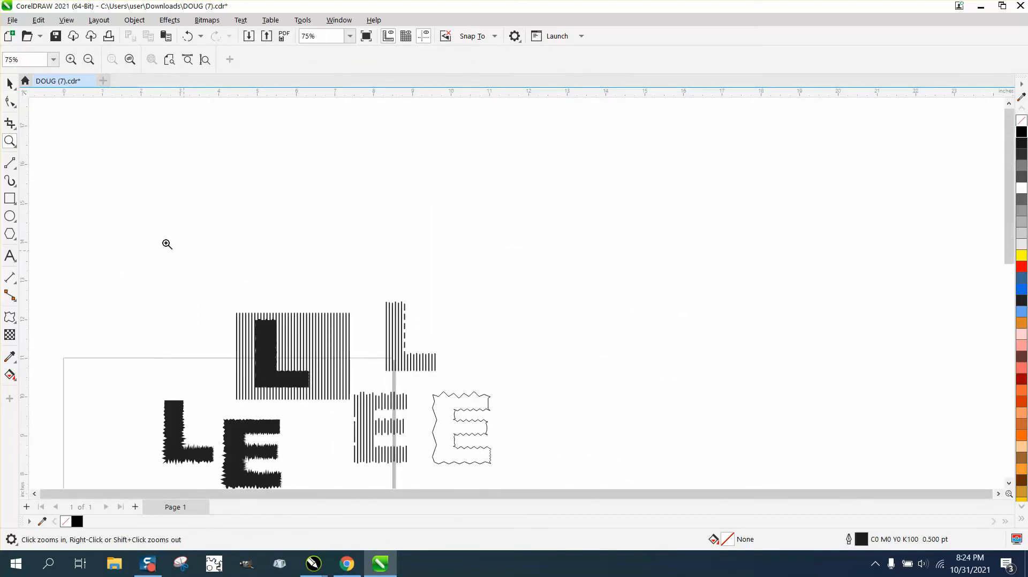
scroll(251, 329, down, 1)
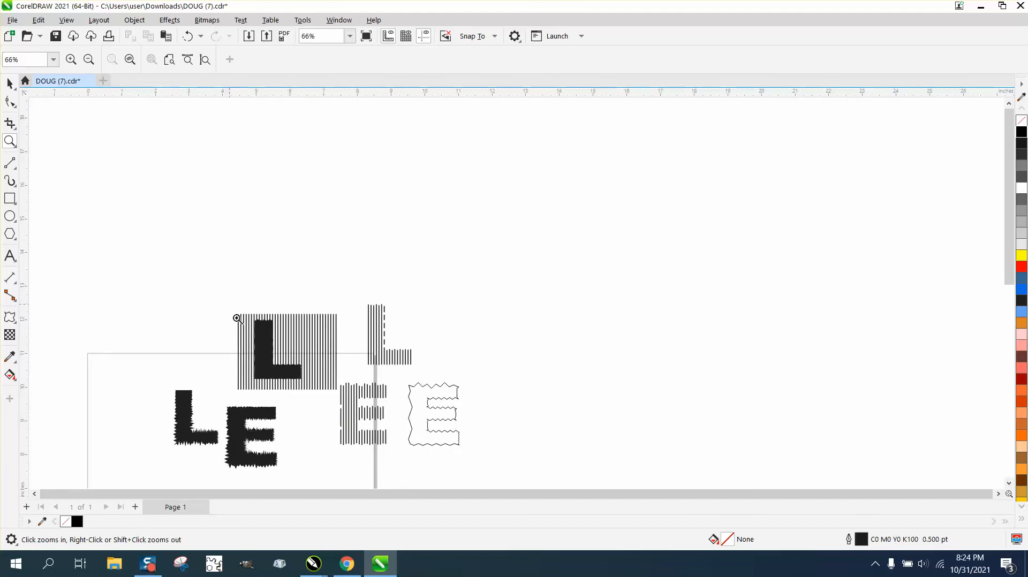